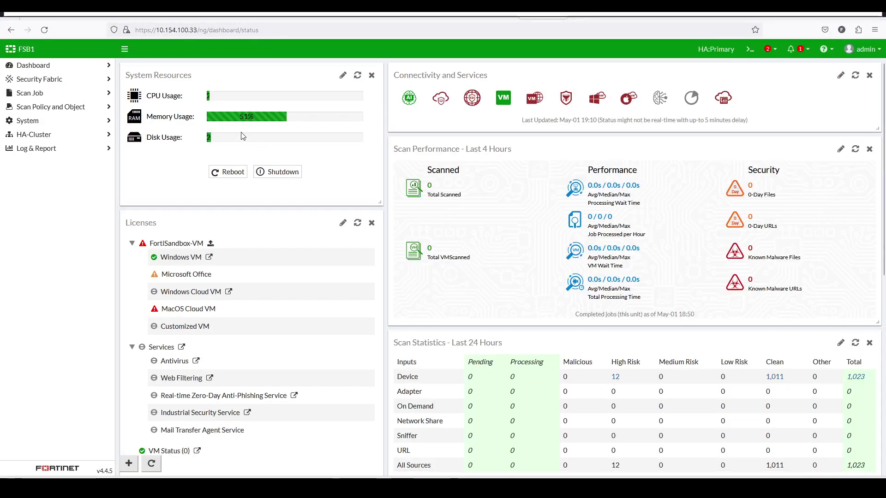
# Step: Expand the Scan Policy and Object section in the FortiSandbox sidebar
pyautogui.click(68, 114)
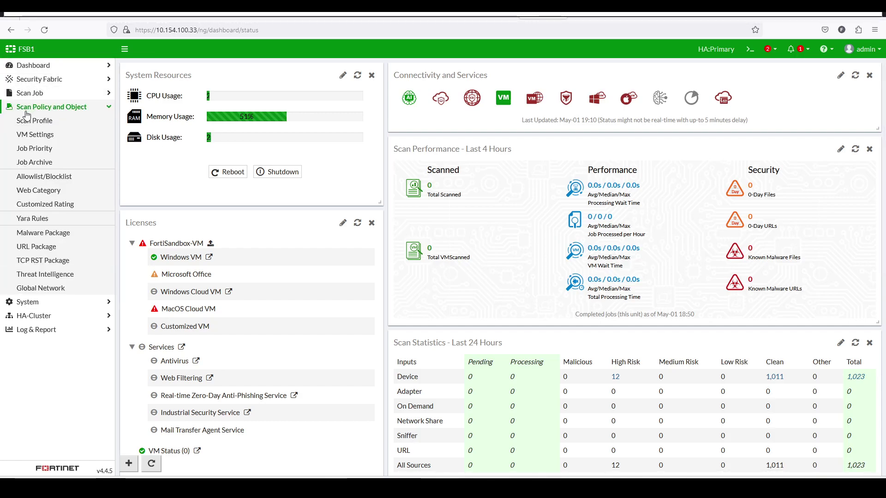
pyautogui.moveTo(35, 48); pyautogui.dragTo(23, 48)
pyautogui.doubleClick(23, 49)
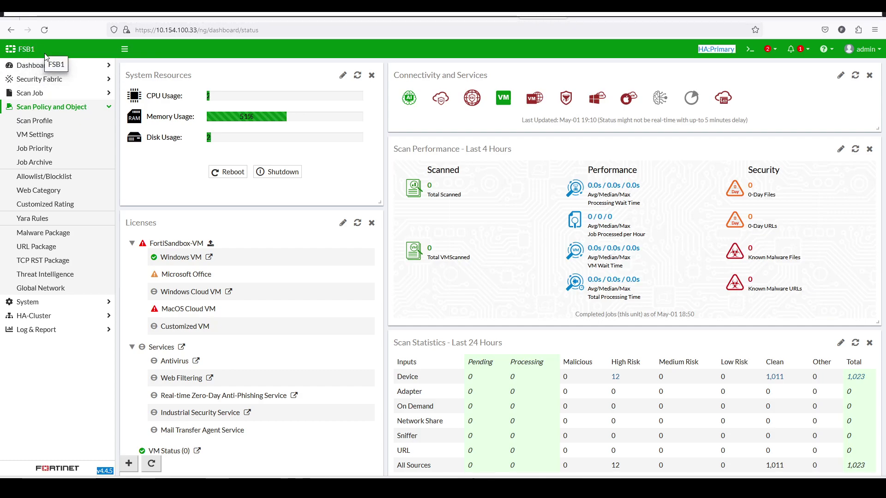
# Step: In the scan profile, enable every Pre-Filter file type, from executables and PDFs to Android and Mac files
pyautogui.click(39, 125)
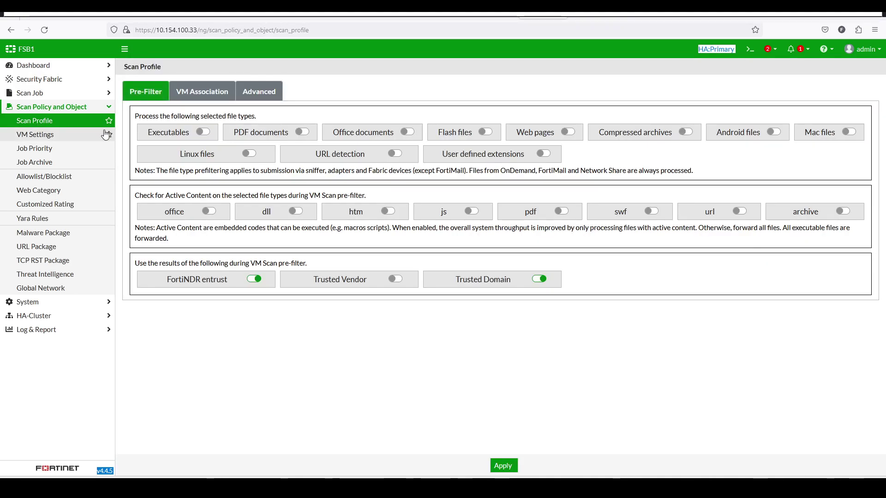
pyautogui.click(204, 132)
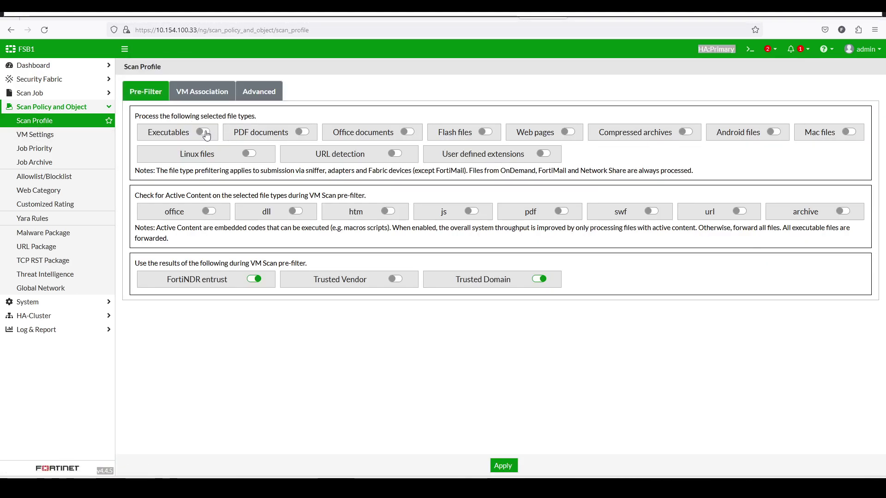
pyautogui.click(303, 132)
pyautogui.click(250, 153)
pyautogui.click(396, 154)
pyautogui.click(407, 132)
pyautogui.click(491, 135)
pyautogui.click(544, 154)
pyautogui.click(567, 133)
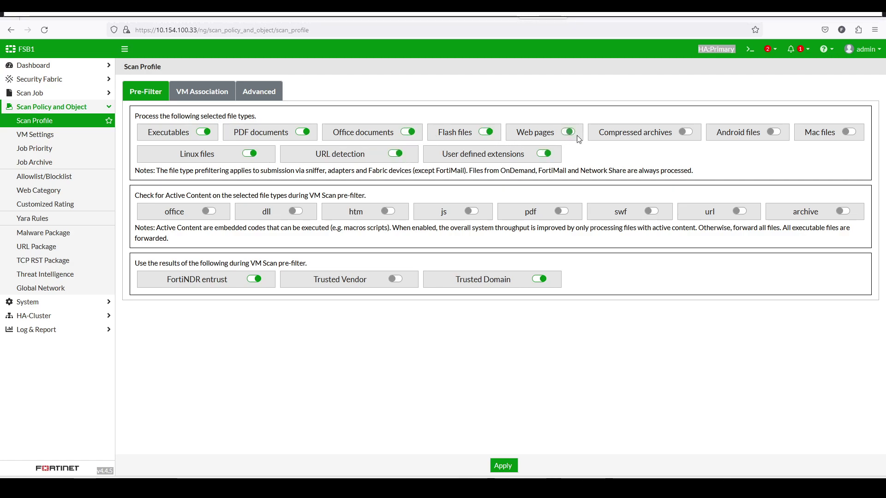
pyautogui.click(689, 139)
pyautogui.click(777, 134)
pyautogui.click(850, 134)
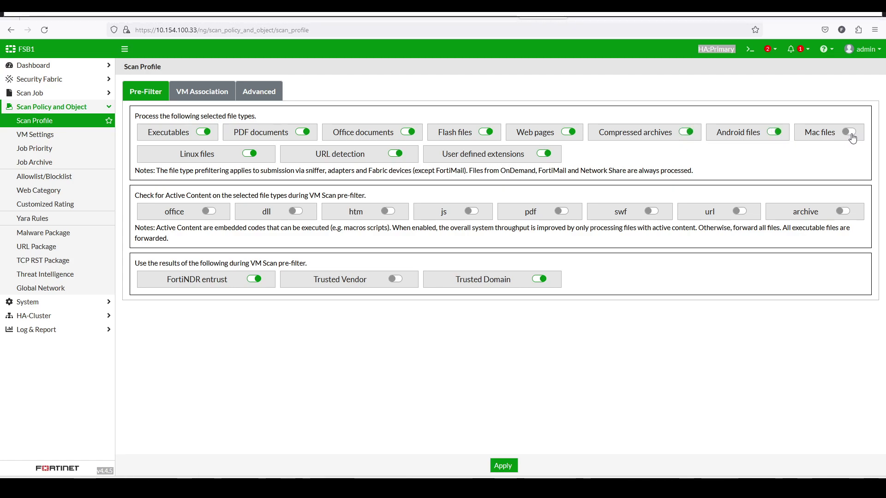
# Step: Turn on all eight Active Content checks: office, dll, htm, js, pdf, swf, url and archive
pyautogui.click(209, 211)
pyautogui.click(296, 212)
pyautogui.click(388, 213)
pyautogui.click(470, 212)
pyautogui.click(561, 212)
pyautogui.click(651, 211)
pyautogui.click(739, 211)
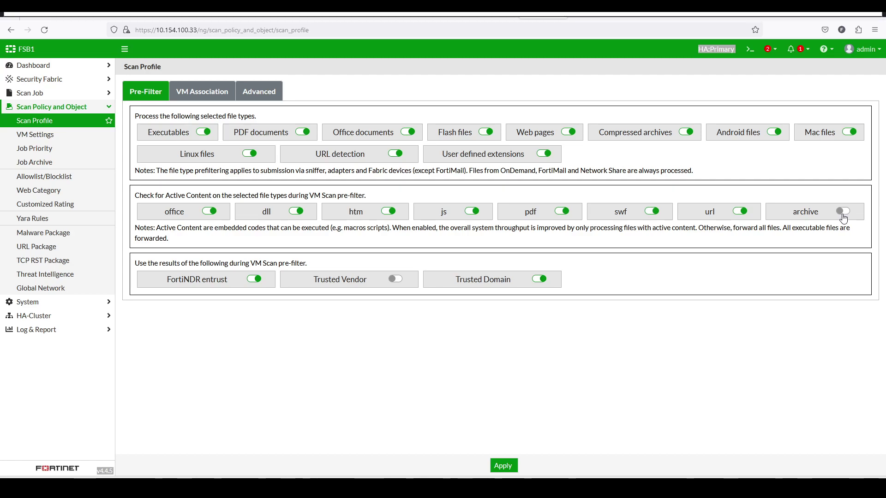
pyautogui.click(842, 212)
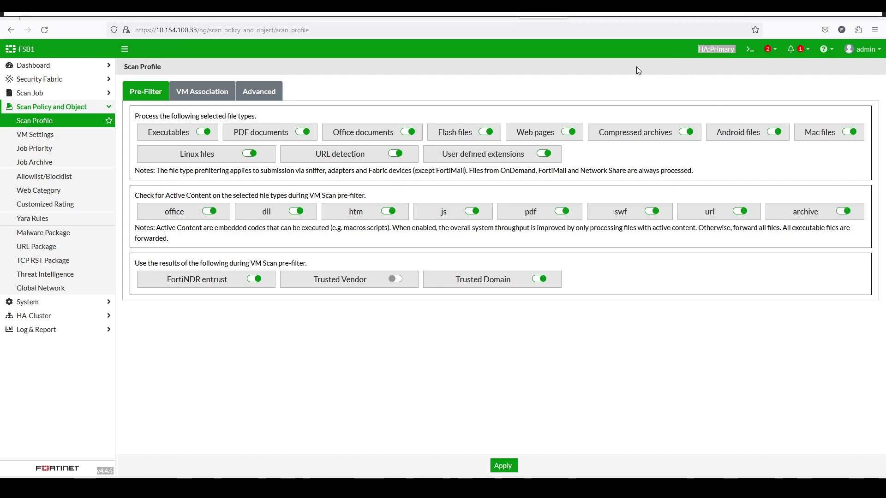
# Step: Save the Pre-Filter changes and bring up the VM Association settings
pyautogui.click(503, 466)
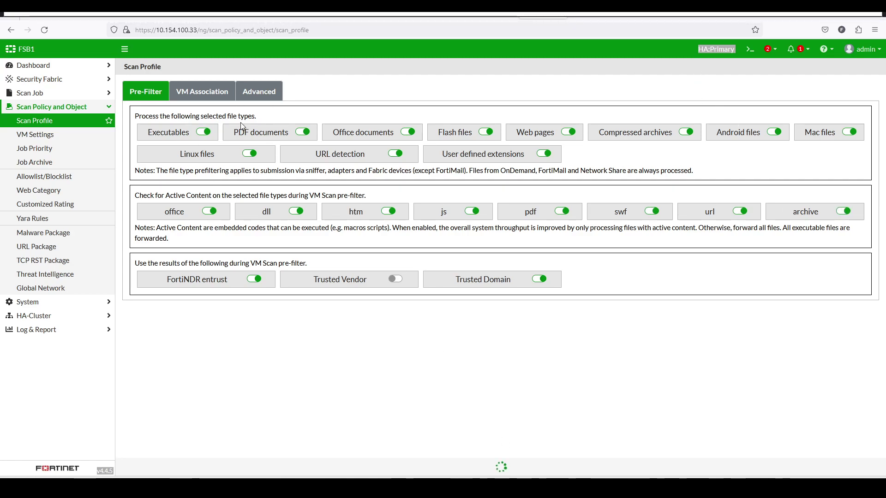
pyautogui.click(208, 94)
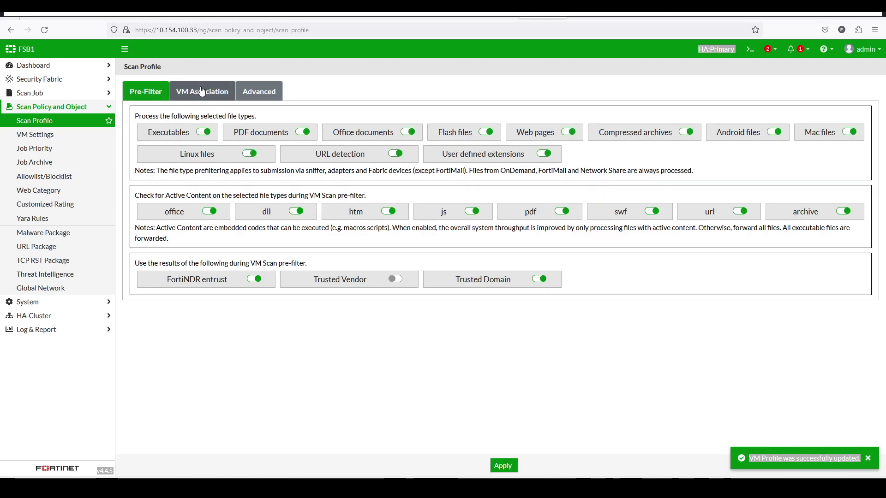
pyautogui.click(201, 90)
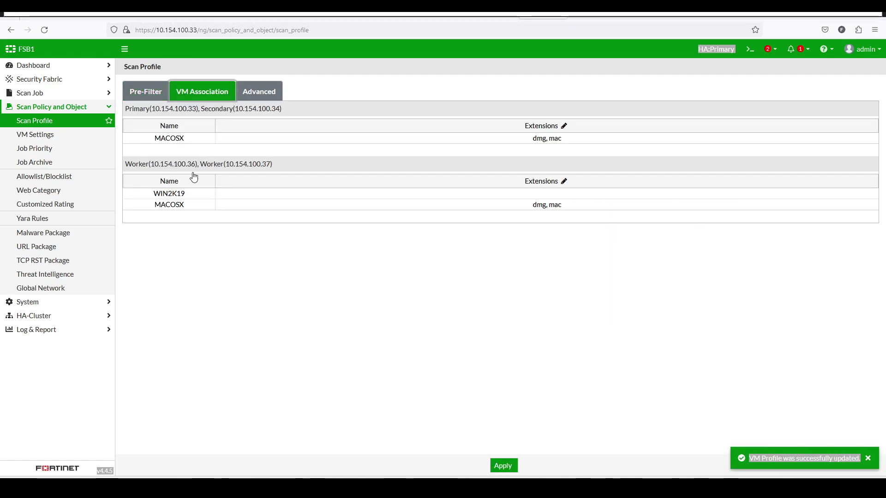
# Step: Assign extensions like bat, exe, dll, pdf, csv and docx to the workers' WIN2K19 VM, then reopen the editor
pyautogui.click(565, 182)
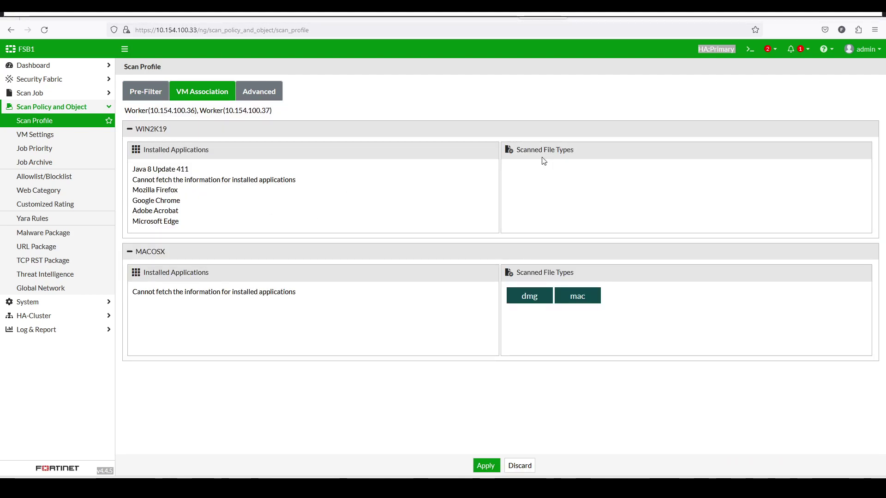
pyautogui.click(535, 168)
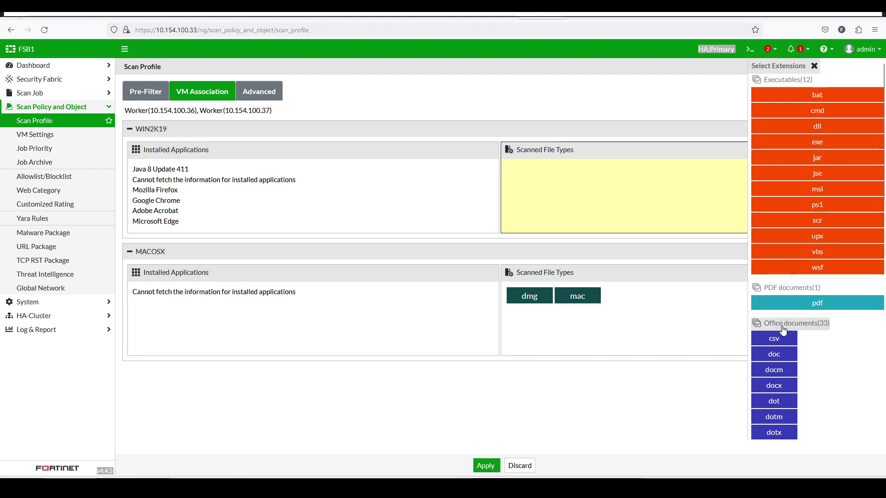
pyautogui.click(631, 413)
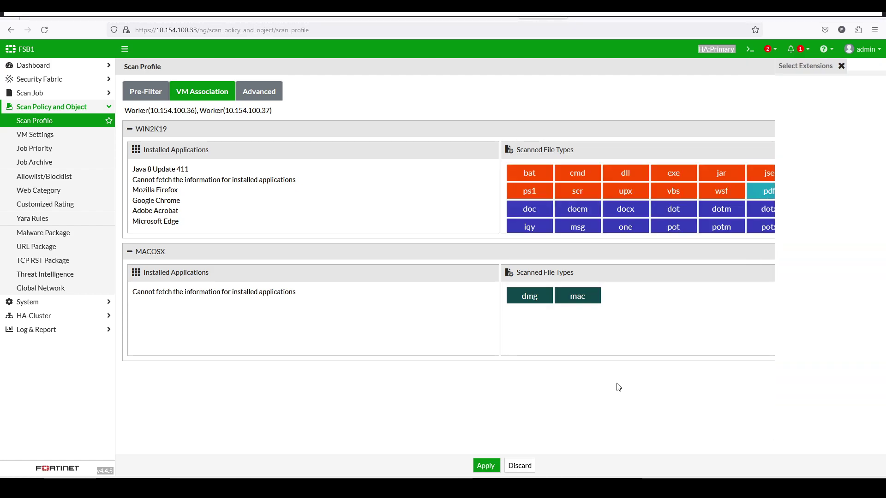
pyautogui.click(485, 466)
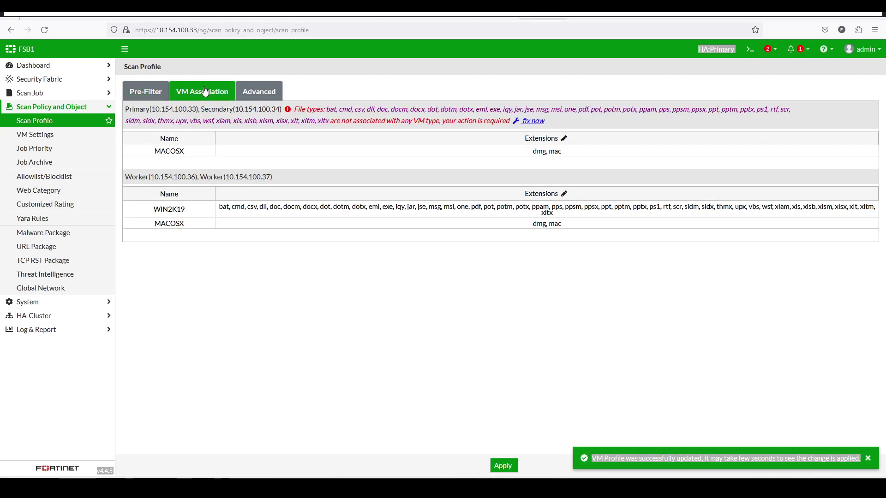
pyautogui.click(564, 194)
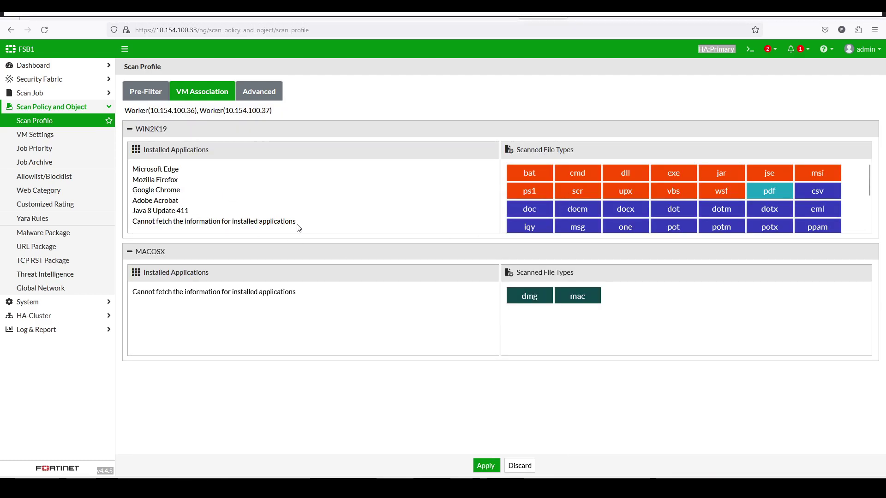
pyautogui.moveTo(284, 221); pyautogui.dragTo(188, 171)
pyautogui.click(190, 172)
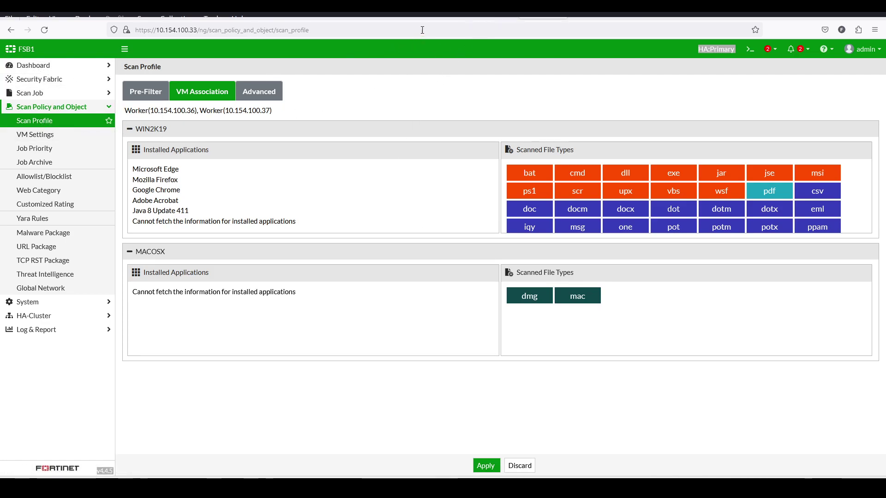
pyautogui.click(495, 19)
pyautogui.scroll(-5, 195, 398)
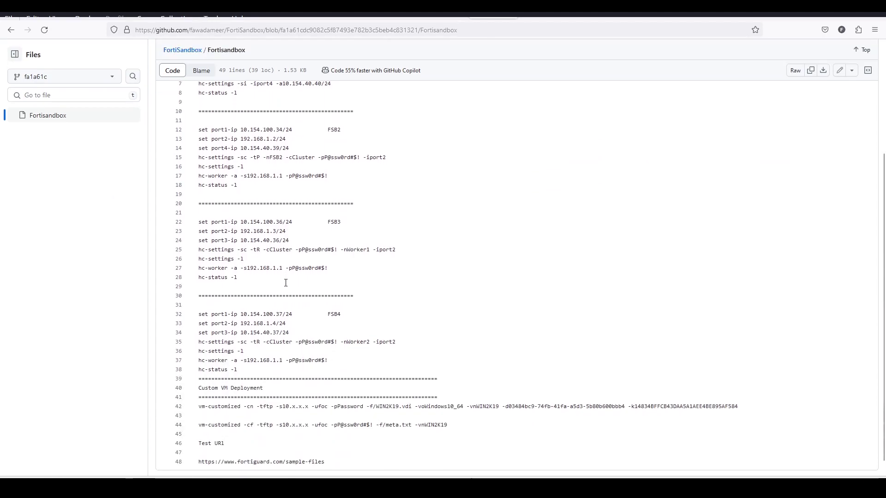
pyautogui.moveTo(198, 414); pyautogui.dragTo(440, 413)
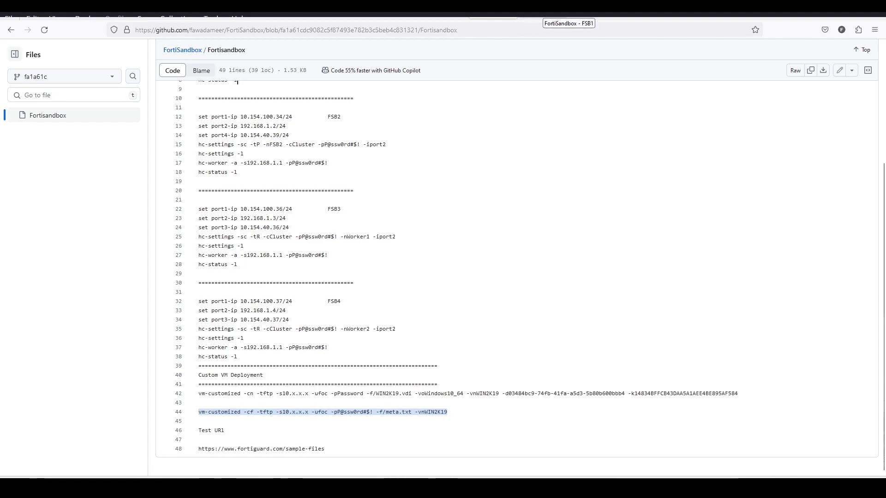
pyautogui.click(546, 18)
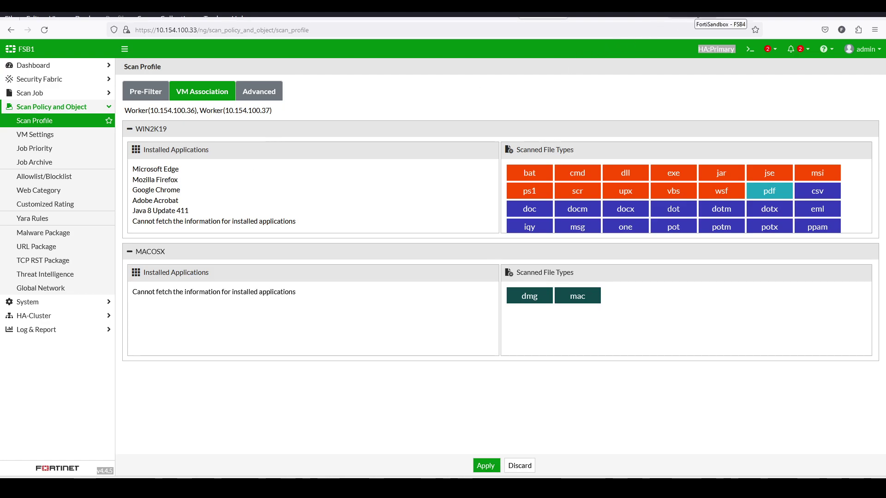
# Step: Back on FSB1's Scan Profile, review the Pre-Filter and VM Association tabs and save the settings
pyautogui.click(697, 17)
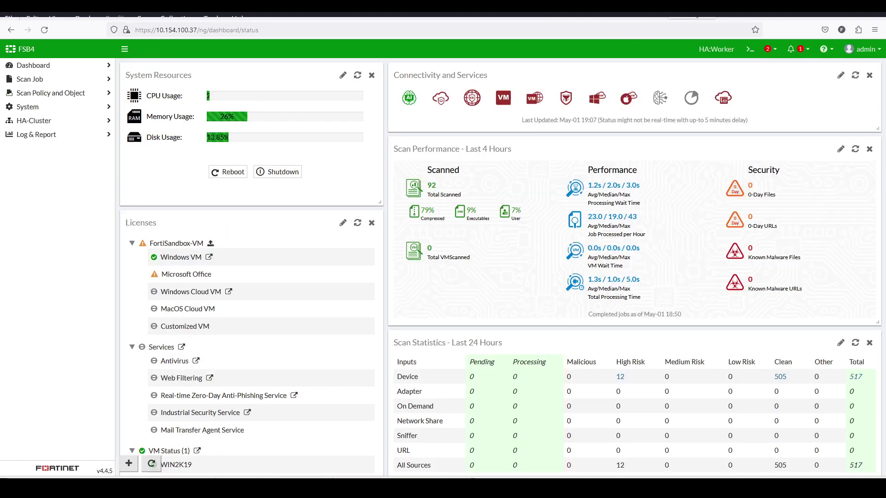
pyautogui.click(646, 17)
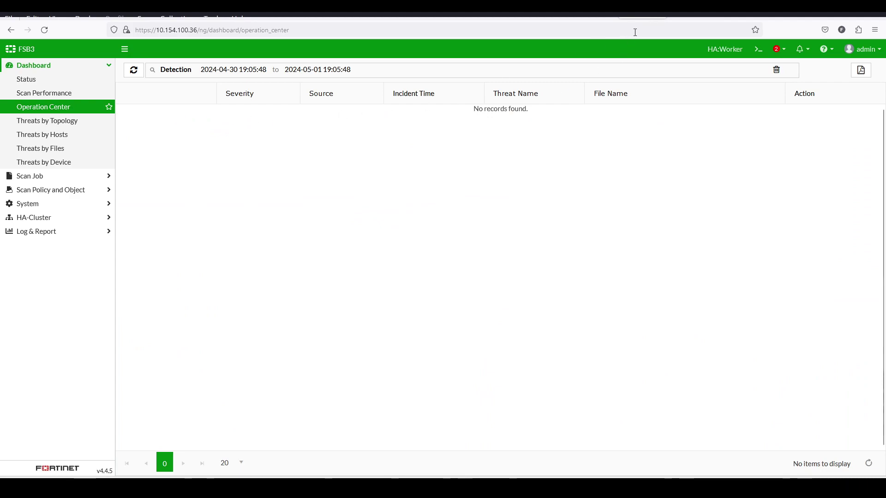
pyautogui.click(692, 17)
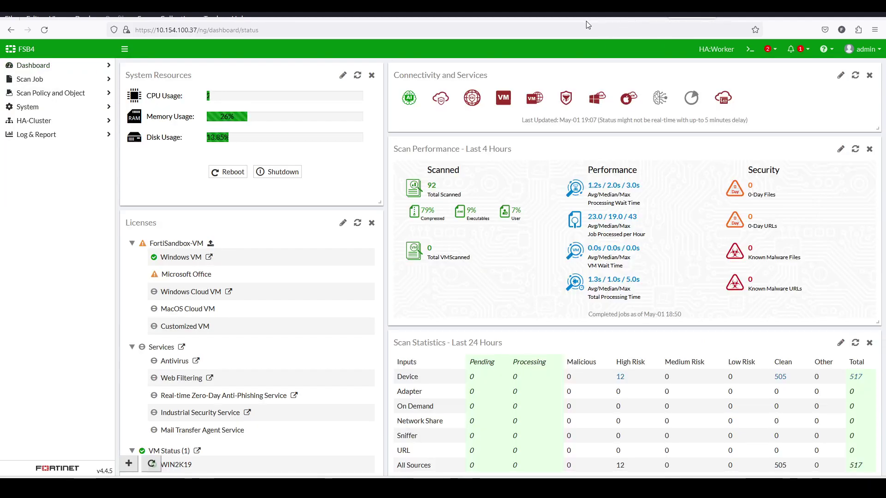
pyautogui.click(536, 17)
pyautogui.moveTo(292, 221); pyautogui.dragTo(137, 169)
pyautogui.click(219, 196)
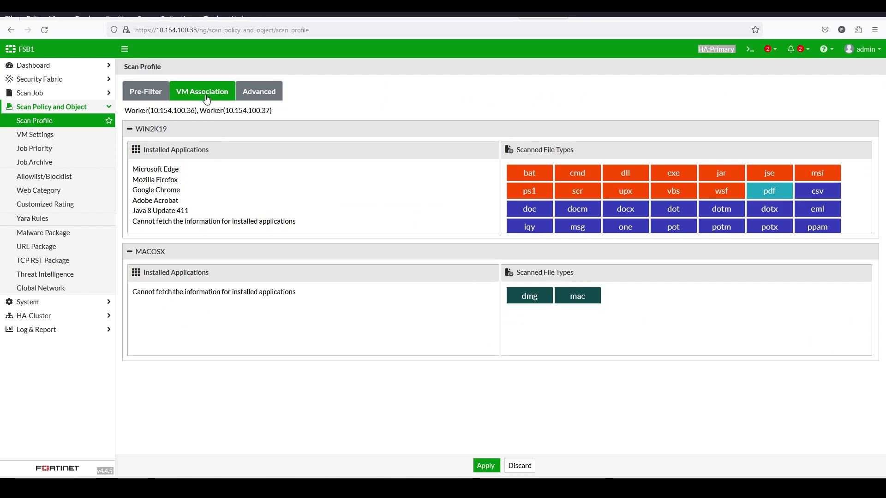
pyautogui.click(144, 94)
pyautogui.click(199, 93)
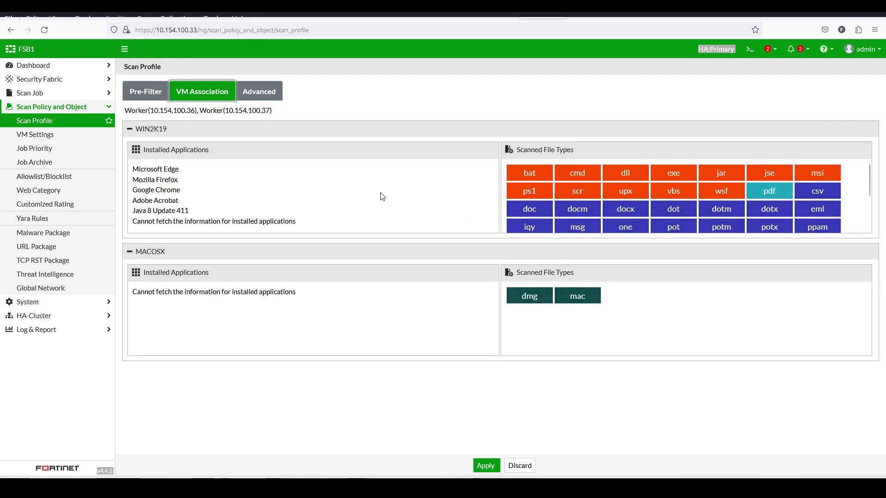
pyautogui.click(484, 465)
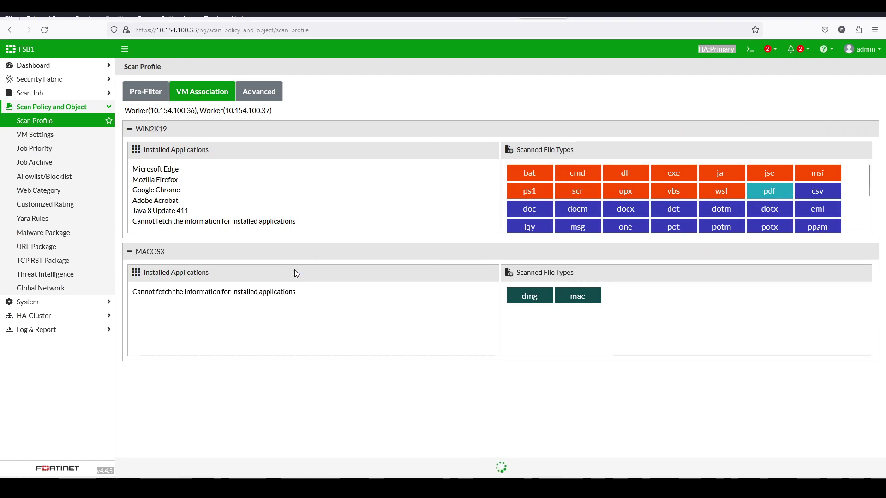
# Step: Check FSB3's Scan Profile VM Association and Pre-Filter tabs, then return to FSB1
pyautogui.click(646, 17)
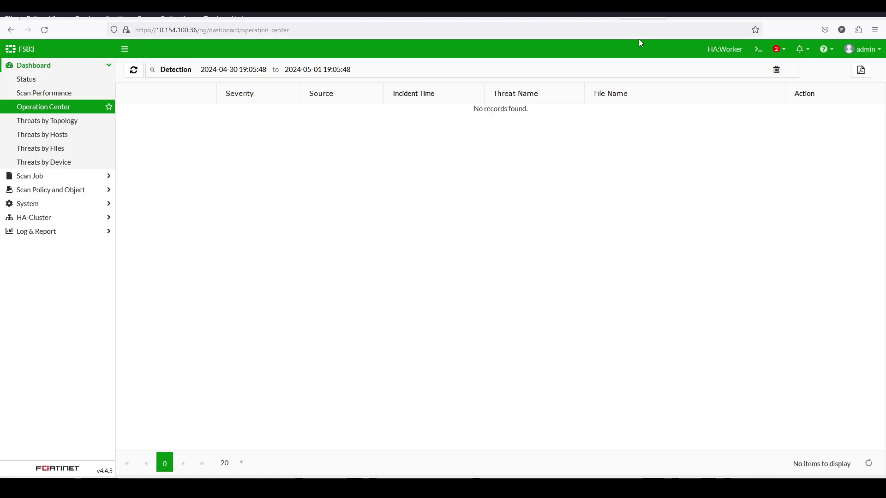
pyautogui.click(49, 189)
pyautogui.click(34, 109)
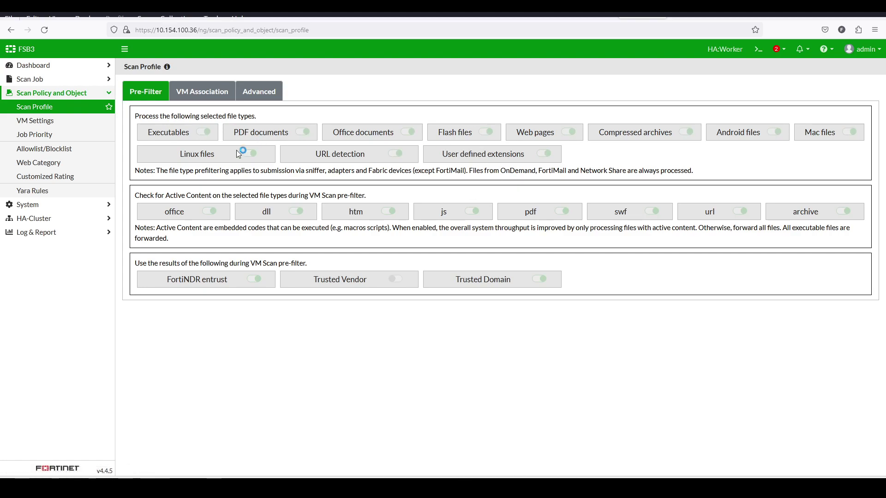
pyautogui.click(202, 91)
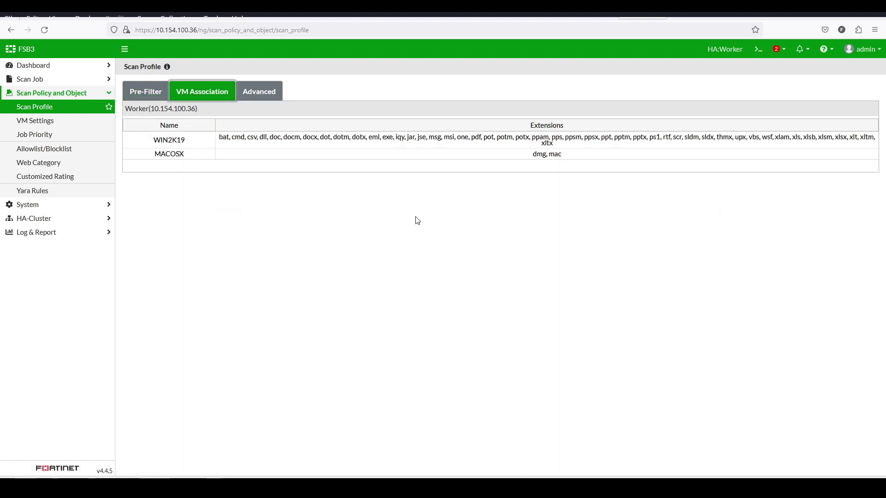
pyautogui.click(147, 97)
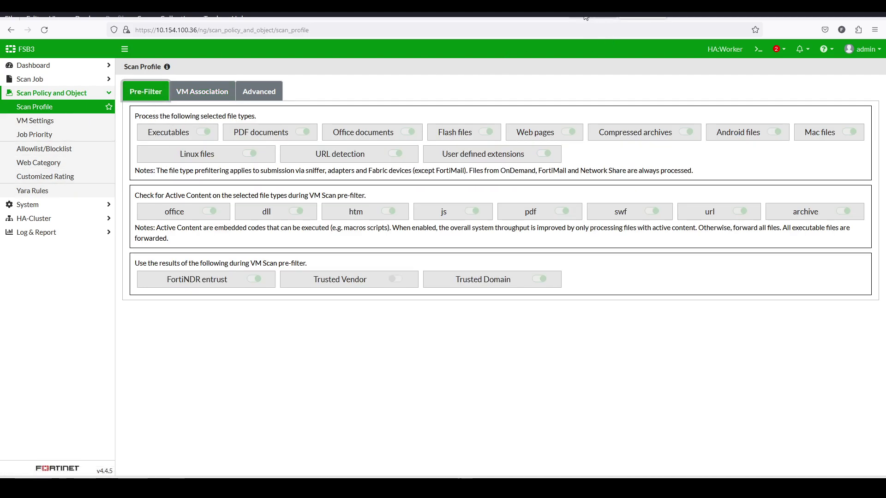
pyautogui.click(545, 19)
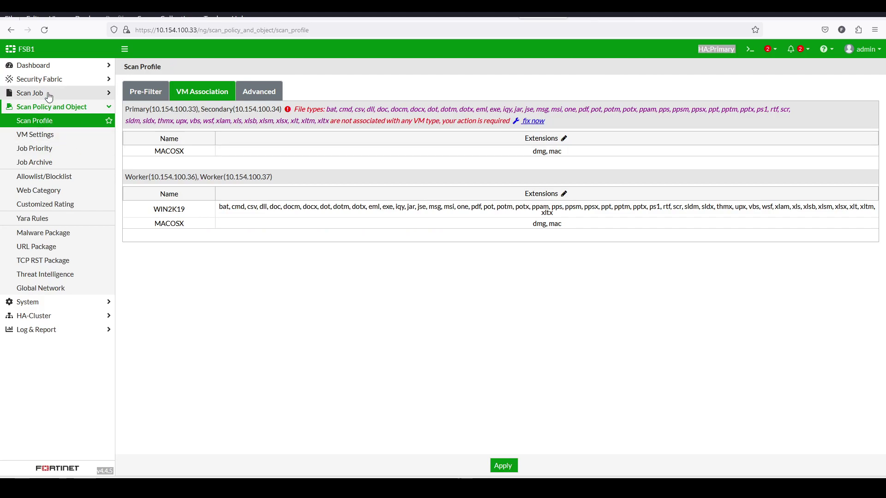
# Step: Expand the Security Fabric sidebar section, then move to FortiGate's Fabric Connectors page
pyautogui.click(71, 81)
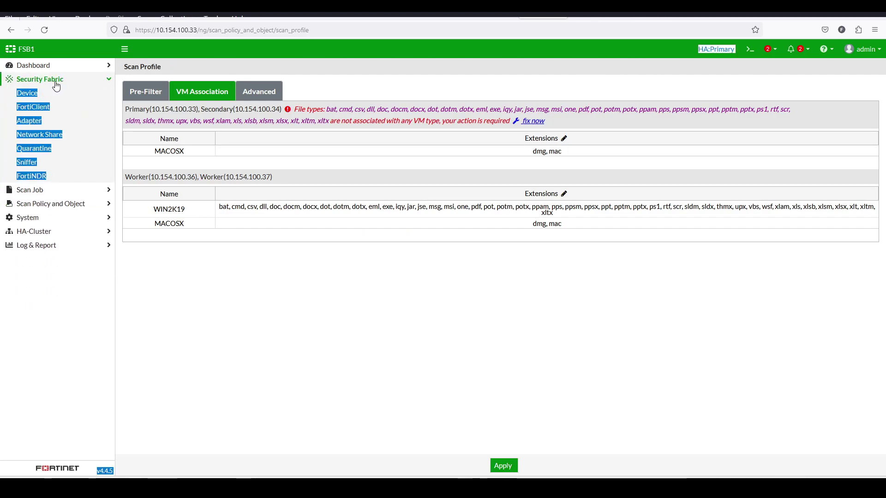
pyautogui.click(73, 84)
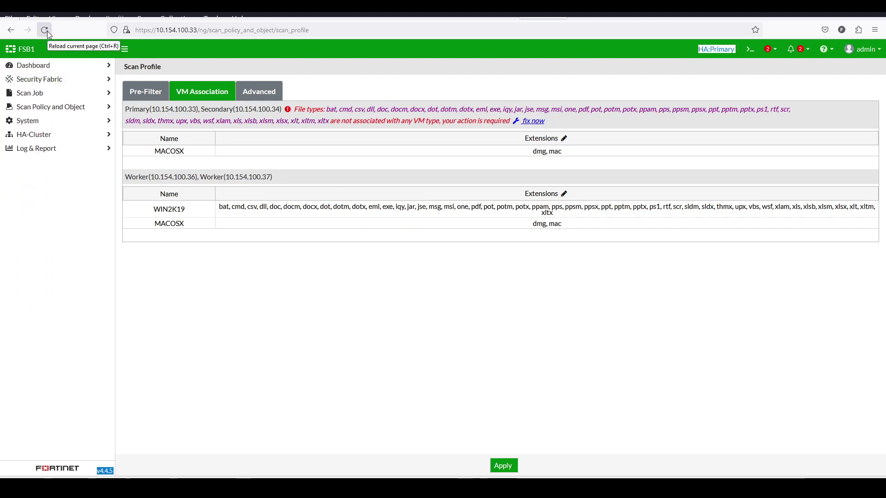
pyautogui.moveTo(73, 83); pyautogui.dragTo(43, 92)
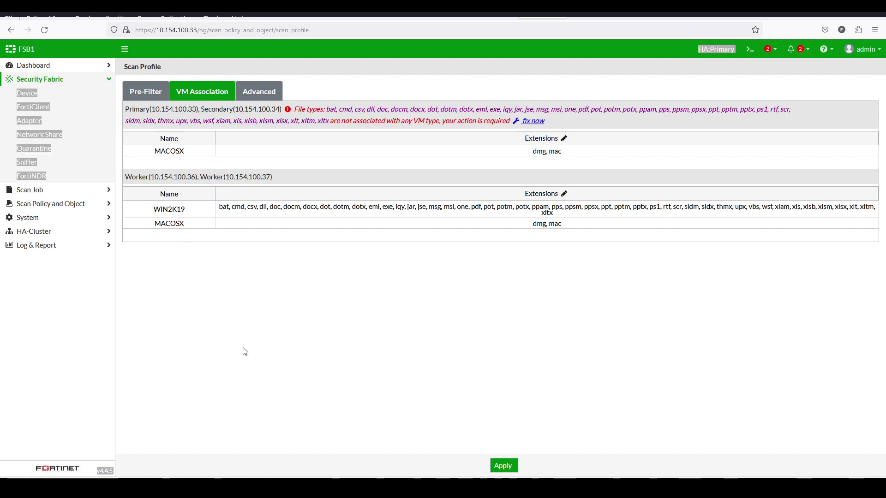
pyautogui.click(743, 17)
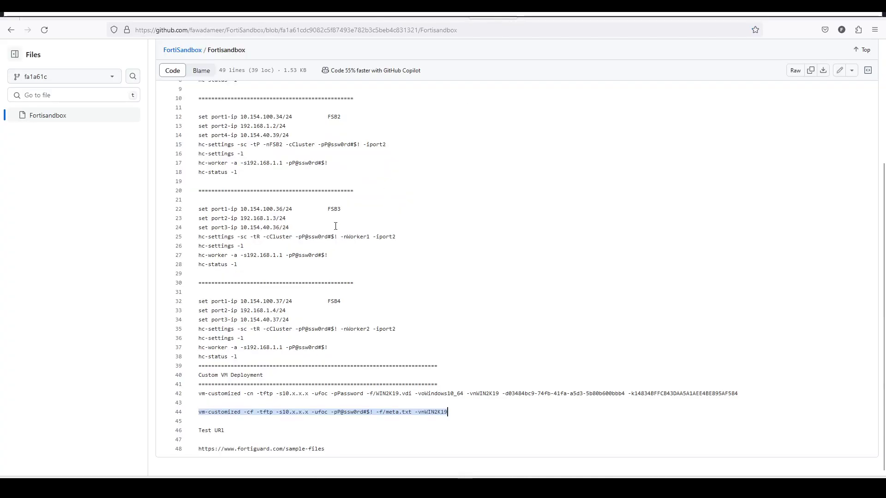
# Step: Scroll the HA config file to the top and highlight line 7's port4 cluster address command
pyautogui.scroll(10, 334, 172)
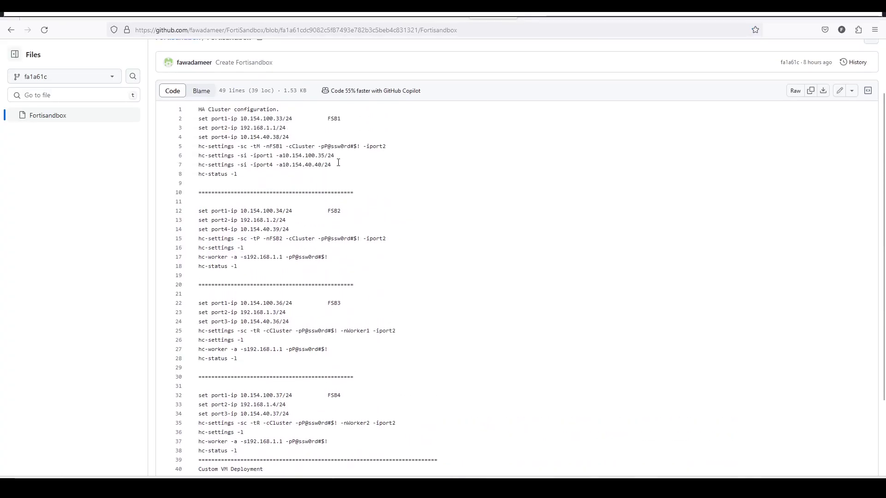
pyautogui.moveTo(332, 165); pyautogui.dragTo(200, 166)
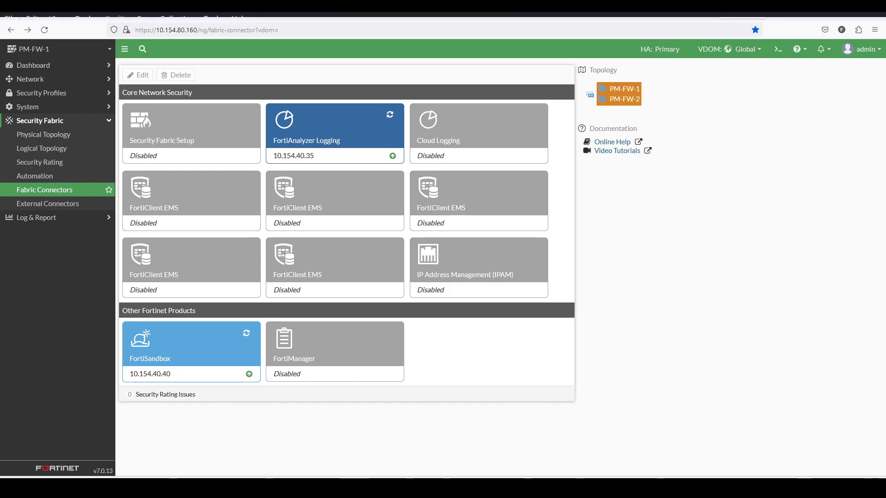
# Step: Inspect the FortiSandbox connector's server 10.154.40.40, cancel without changes, and return to FSB1
pyautogui.click(201, 360)
pyautogui.doubleClick(200, 360)
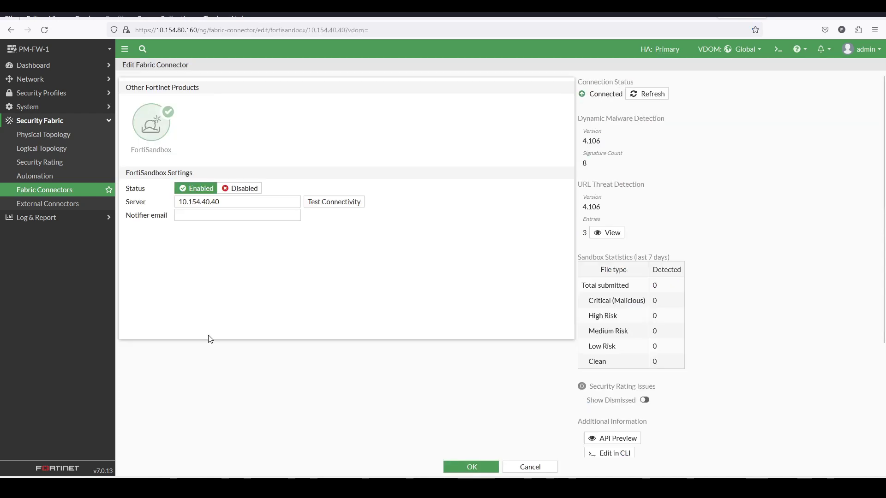
pyautogui.tripleClick(230, 200)
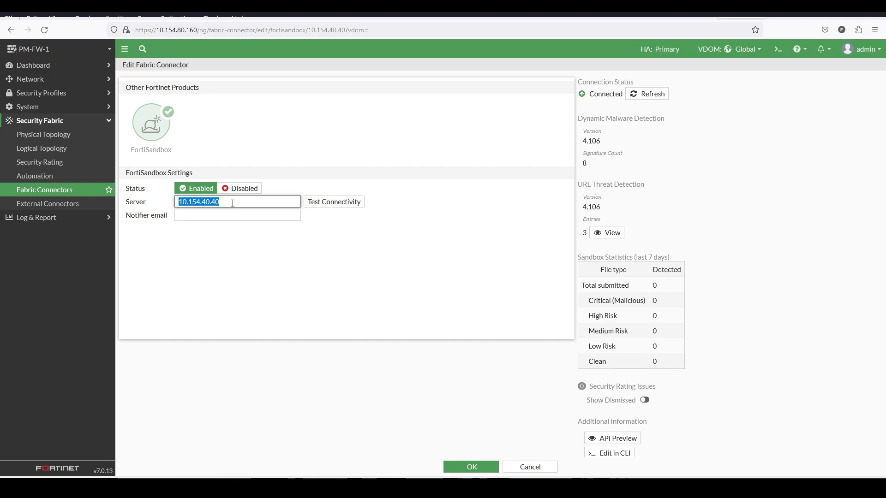
pyautogui.click(541, 466)
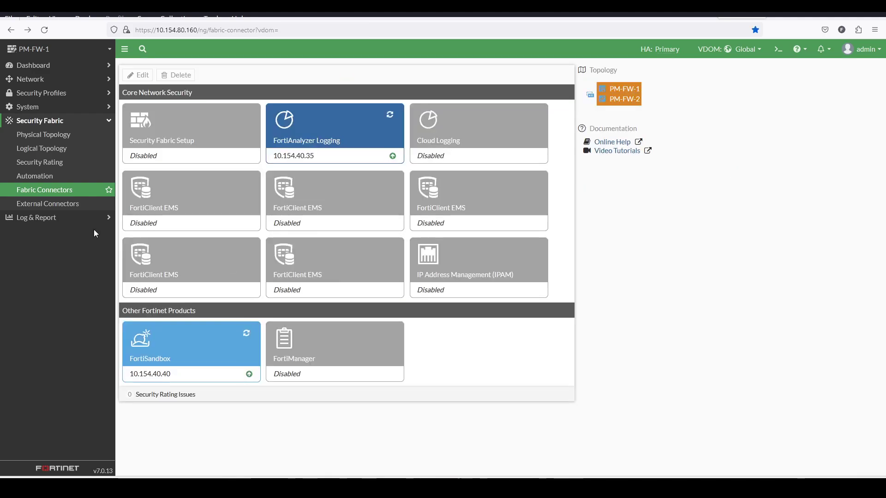
pyautogui.click(544, 17)
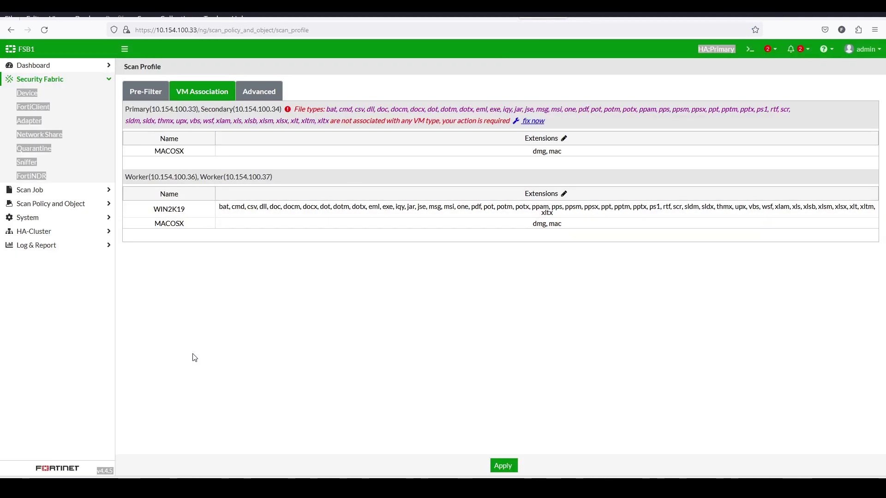
# Step: Expand the Scan Job and Security Fabric sections in the FortiSandbox sidebar
pyautogui.click(28, 190)
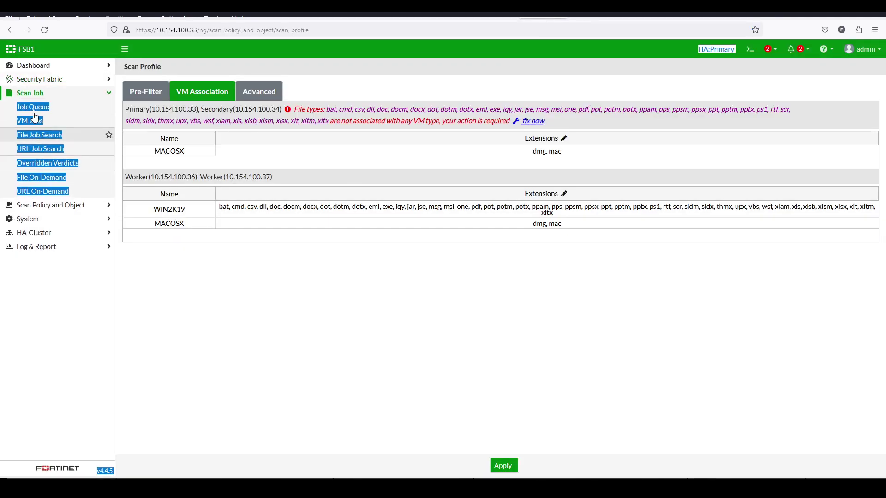
pyautogui.click(47, 80)
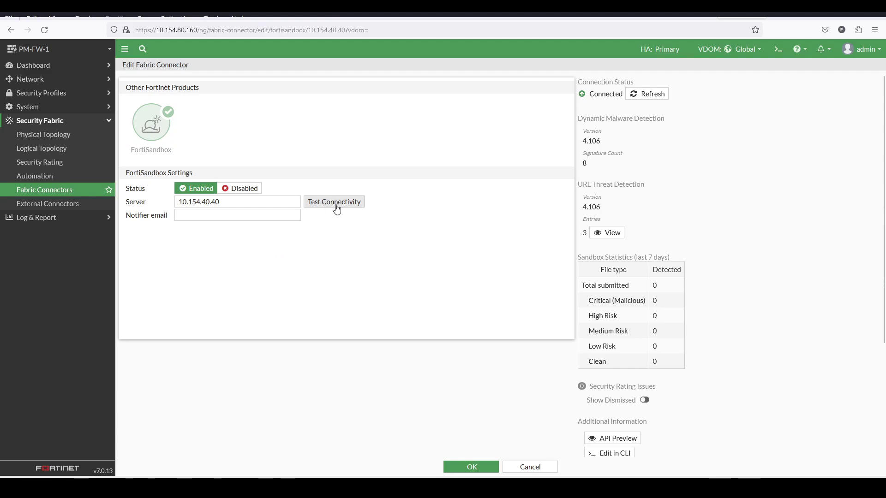
# Step: Test connectivity of the FortiSandbox connector and confirm it shows Connected to 10.154.40.40
pyautogui.click(324, 203)
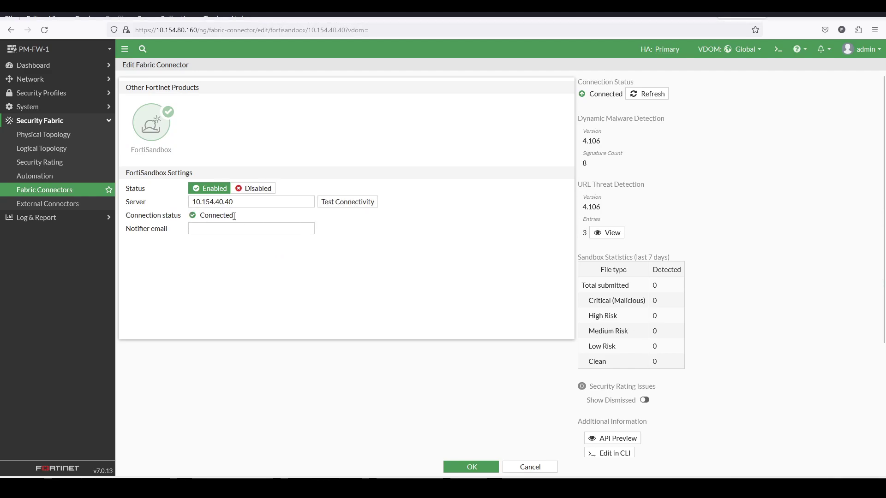
pyautogui.moveTo(234, 216); pyautogui.dragTo(205, 217)
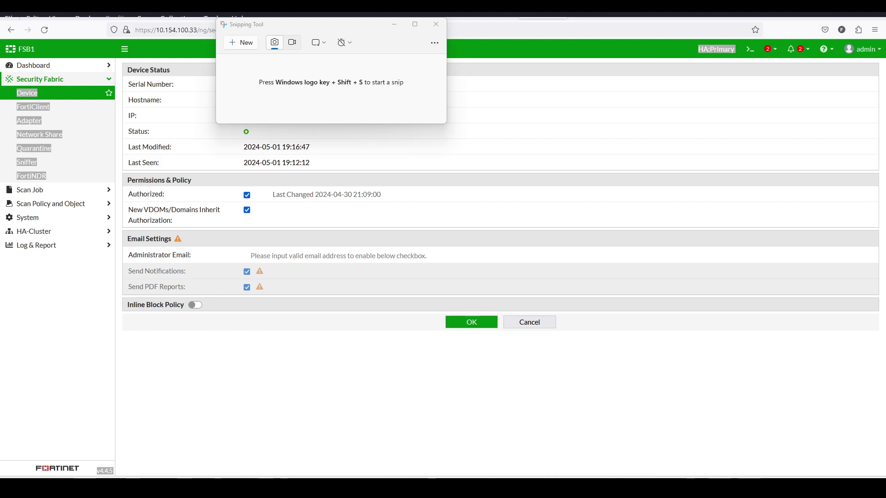
# Step: Switch on the Inline Block Policy for the authorized FortiGate device
pyautogui.click(195, 305)
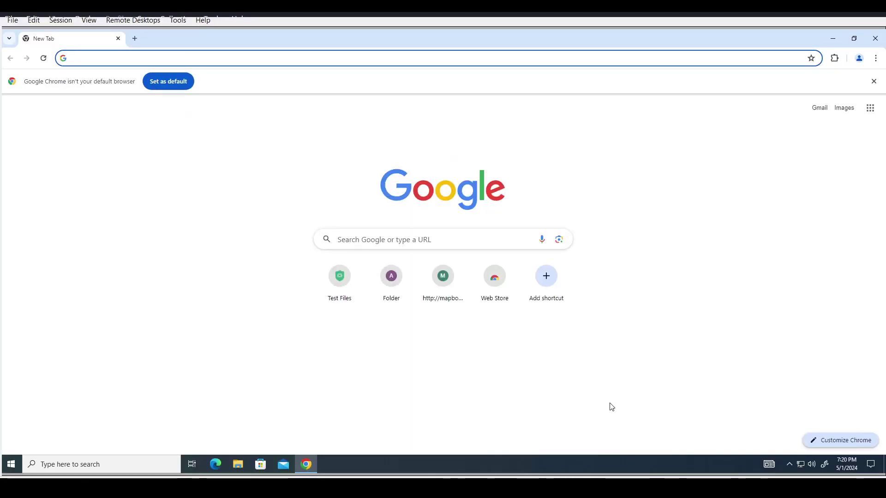
pyautogui.click(169, 57)
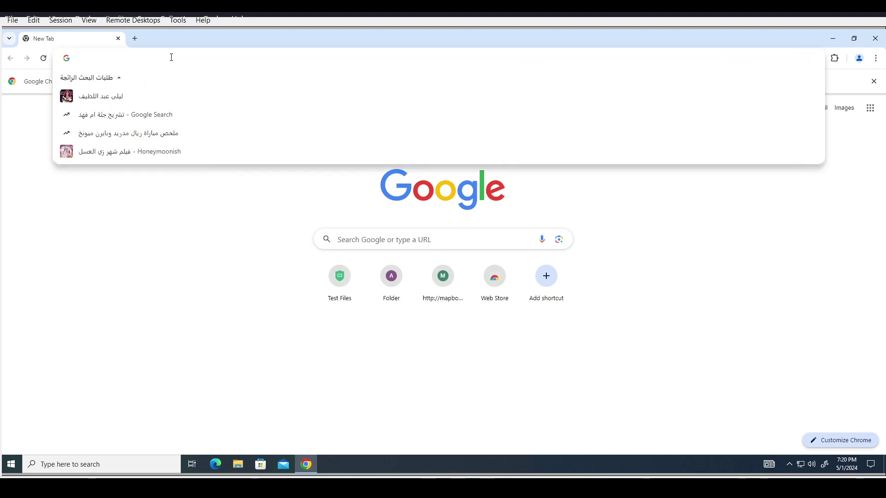
pyautogui.write('https://www.fortiguard.com/sample-files')
pyautogui.press('Return')
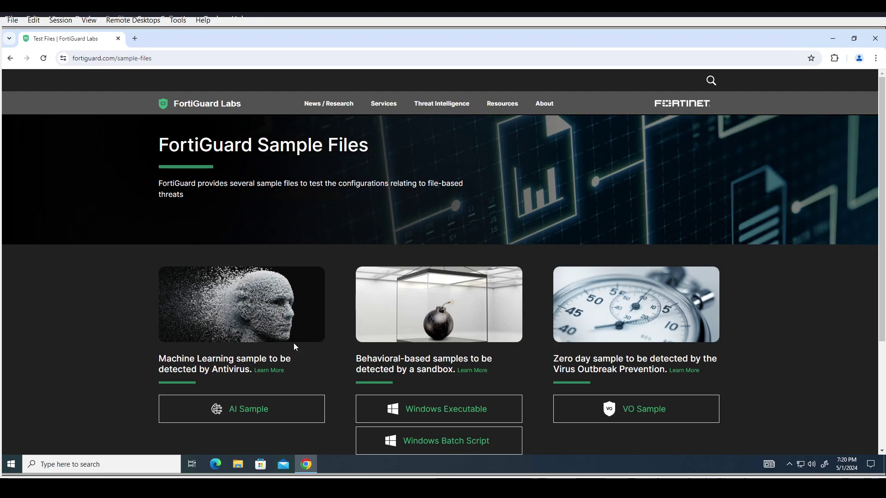
# Step: Download the AI Sample test file, see it blocked, and return to the sample list
pyautogui.scroll(-2, 311, 338)
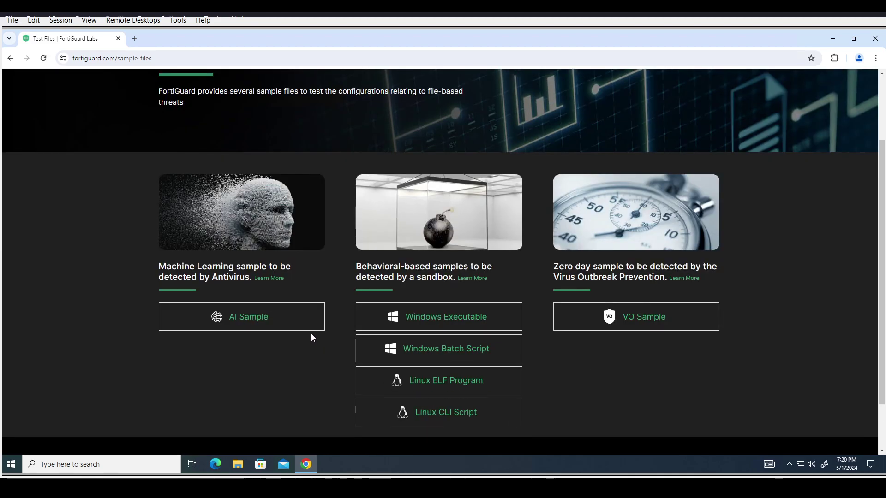
pyautogui.click(254, 324)
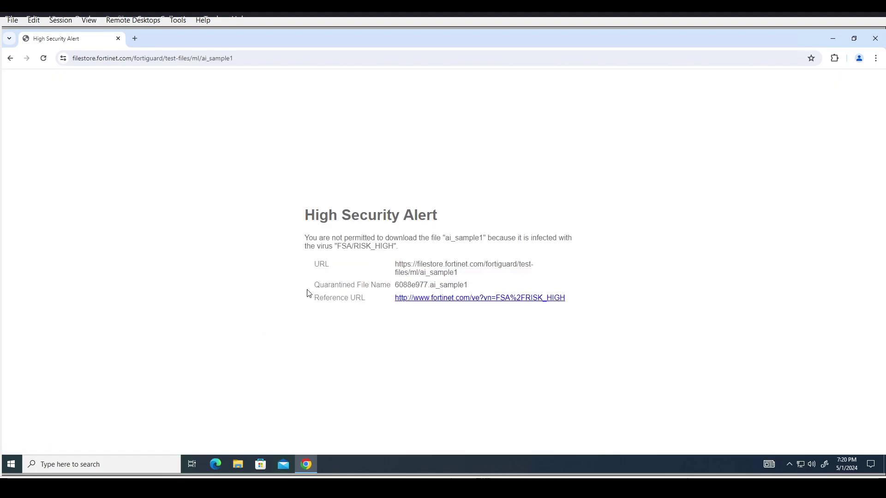
pyautogui.moveTo(314, 285); pyautogui.dragTo(401, 286)
pyautogui.moveTo(464, 285); pyautogui.dragTo(395, 285)
pyautogui.click(10, 58)
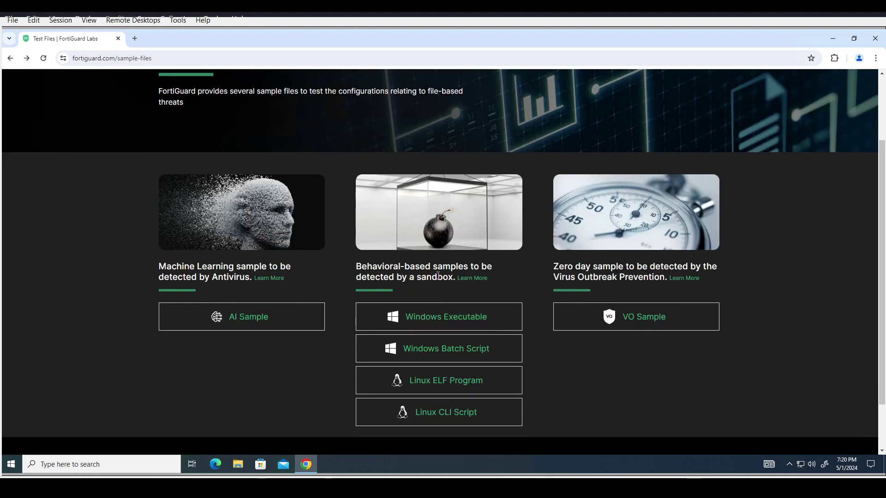
# Step: Try the Windows Executable sample and the AI Sample again, confirming both downloads get blocked
pyautogui.click(440, 318)
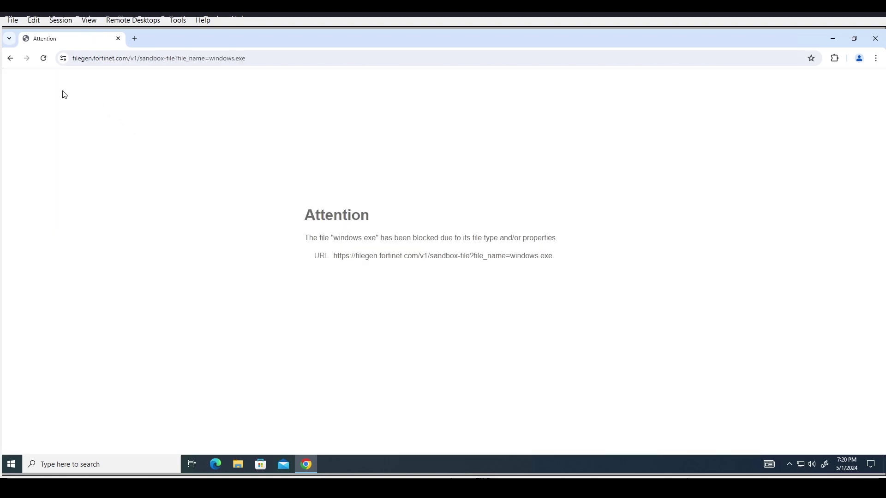
pyautogui.click(44, 58)
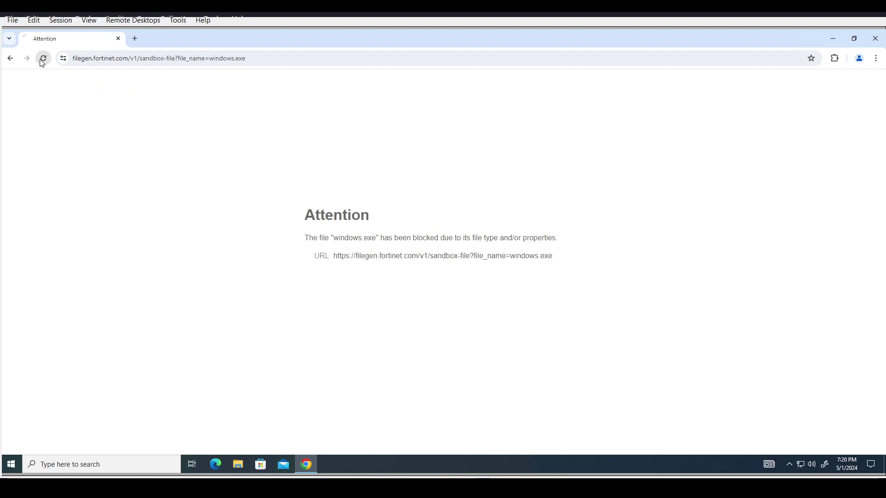
pyautogui.click(10, 58)
pyautogui.click(252, 322)
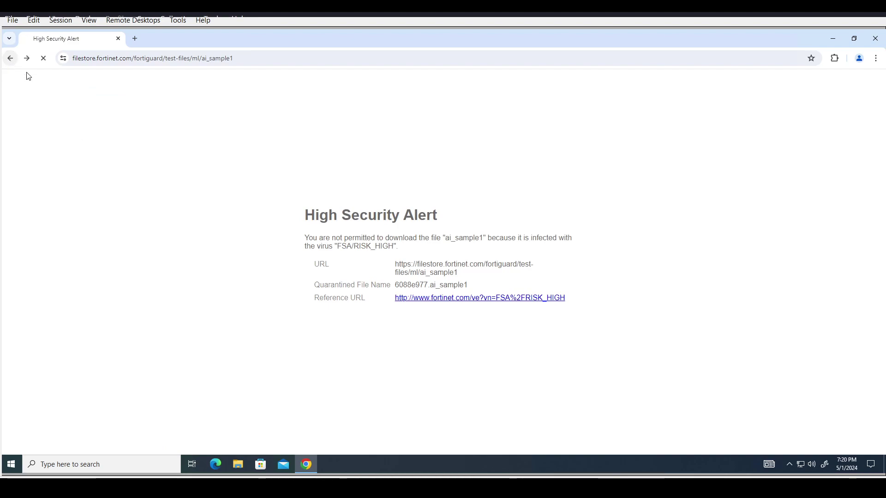
pyautogui.click(10, 59)
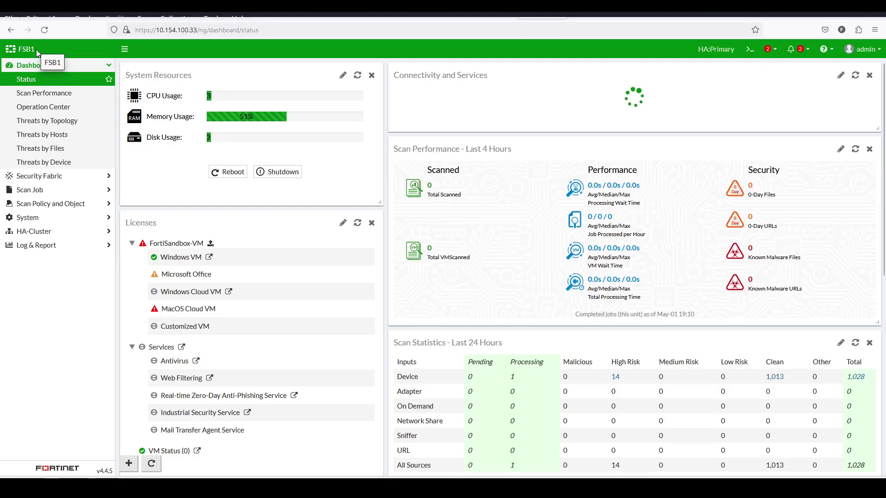
# Step: Review FSB1's High Risk detections for ai_sample1 and windows.exe from 10.154.10.25, then view Scan Performance
pyautogui.doubleClick(21, 50)
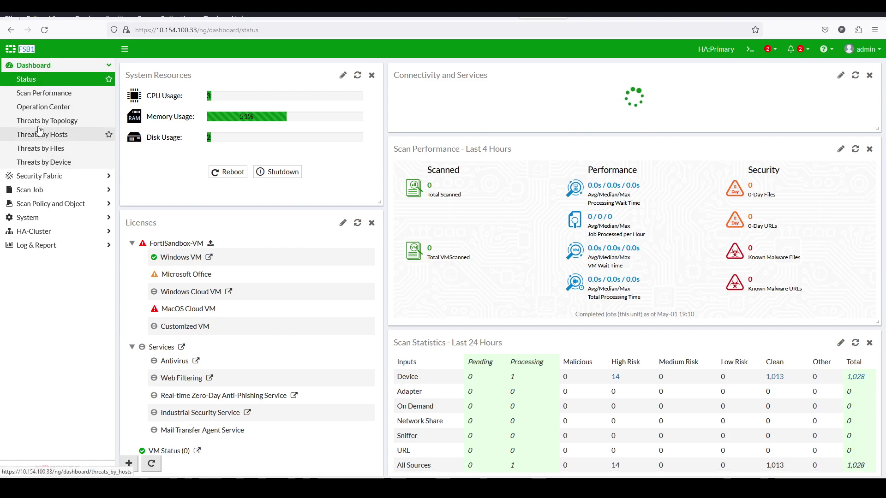
pyautogui.click(53, 112)
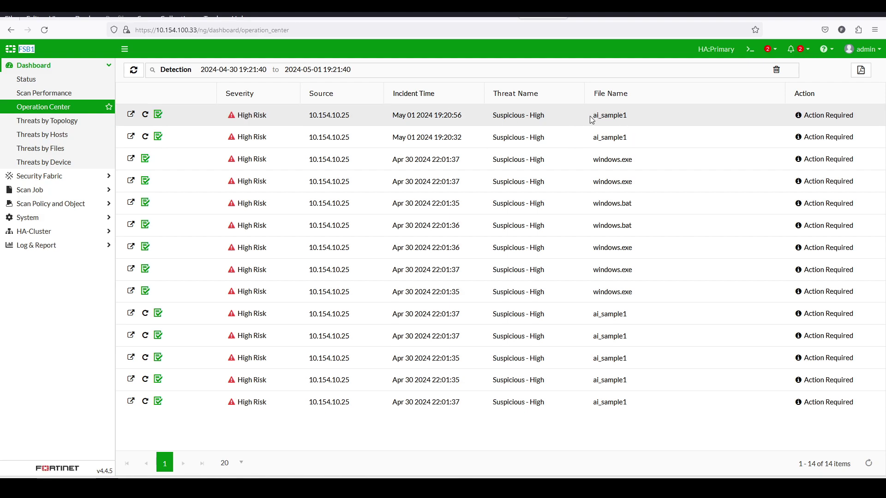
pyautogui.moveTo(593, 117); pyautogui.dragTo(637, 119)
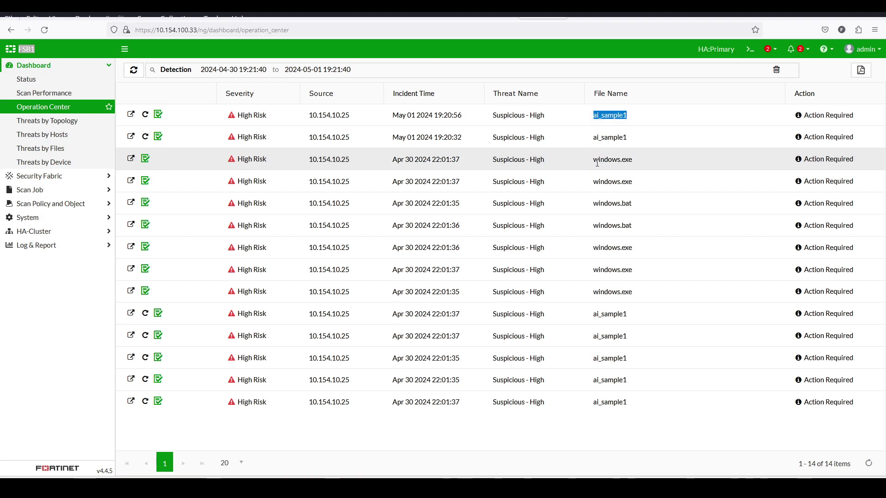
pyautogui.moveTo(595, 161); pyautogui.dragTo(639, 165)
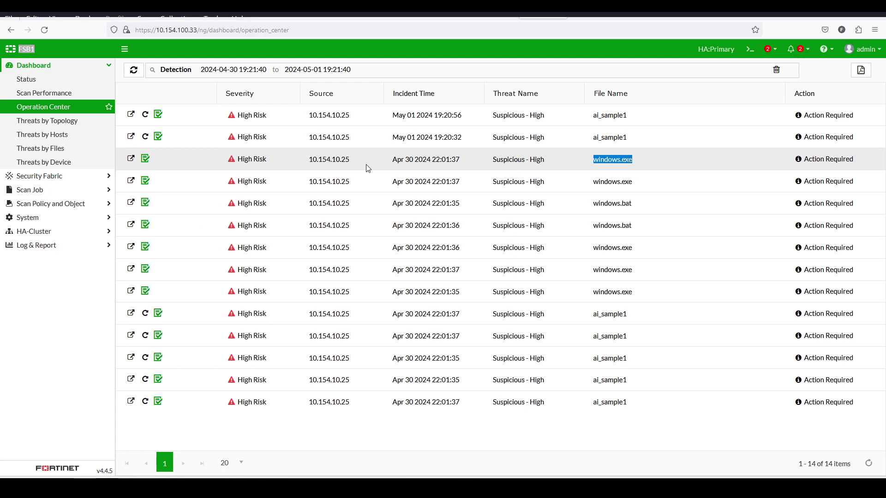
pyautogui.moveTo(351, 164); pyautogui.dragTo(309, 164)
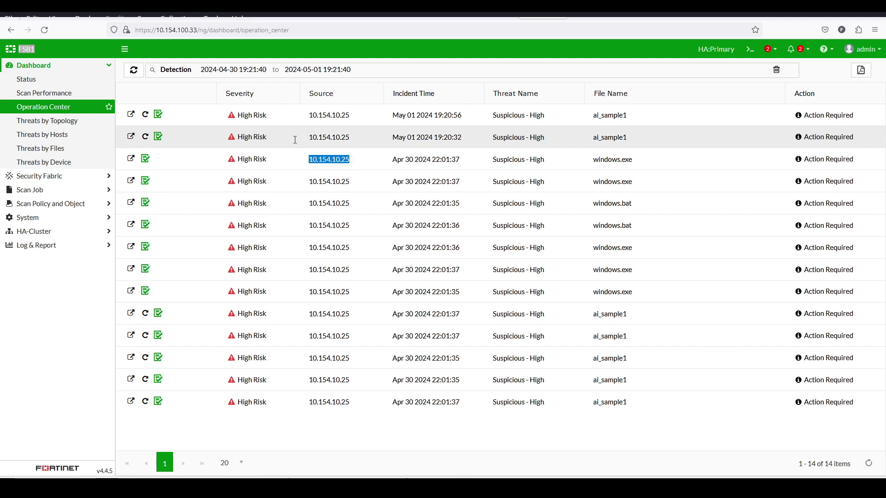
pyautogui.click(41, 97)
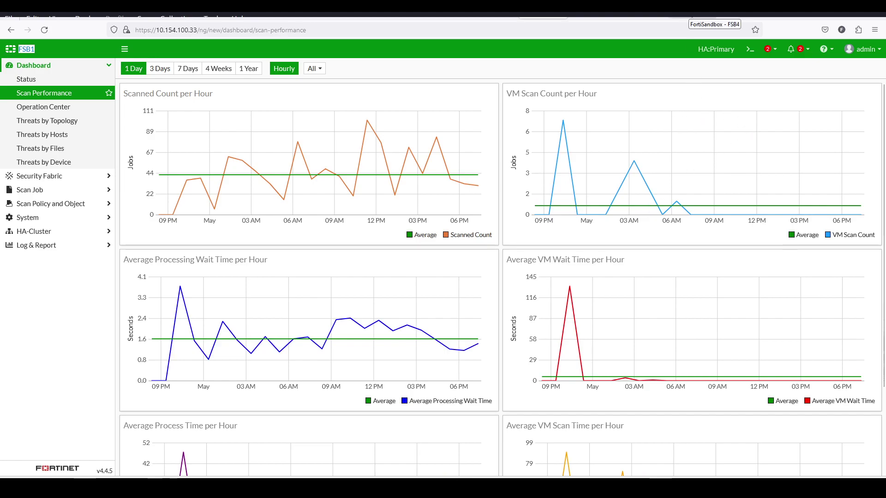
# Step: On FSB4, check VM Jobs, Scan Performance and the Operation Center's 14 High Risk detections
pyautogui.click(690, 14)
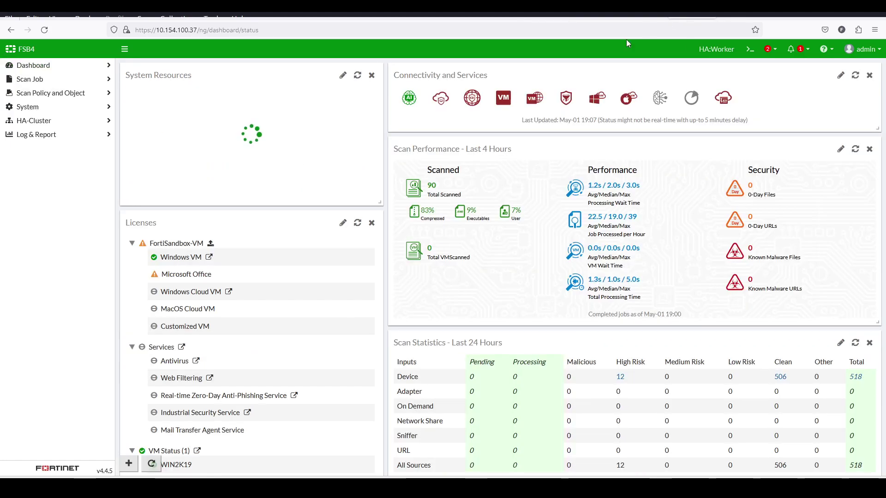
pyautogui.click(43, 86)
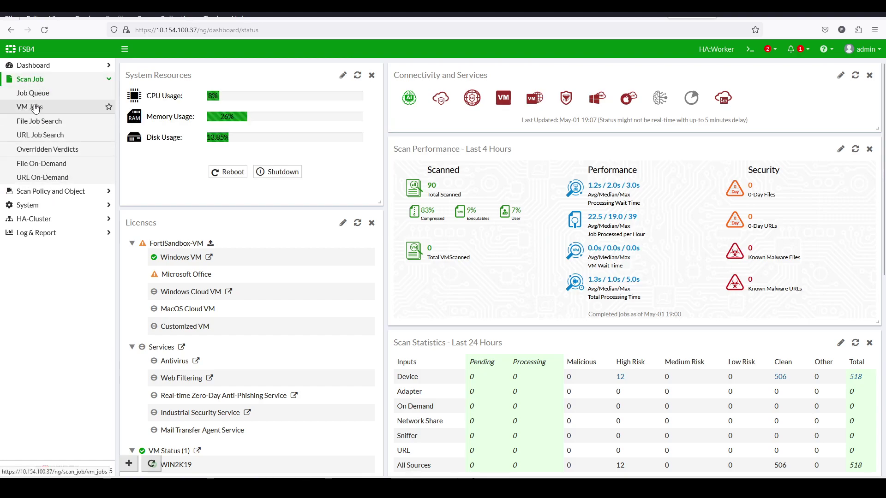
pyautogui.click(36, 110)
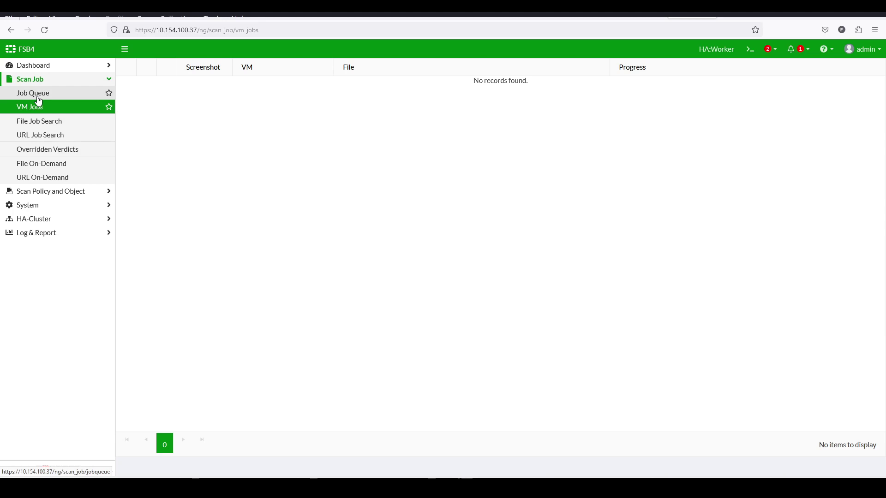
pyautogui.click(41, 66)
pyautogui.click(41, 94)
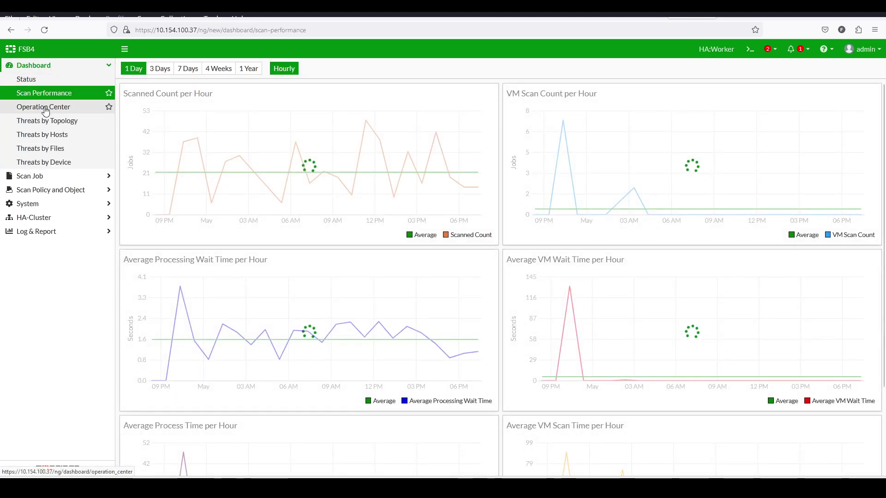
pyautogui.click(45, 111)
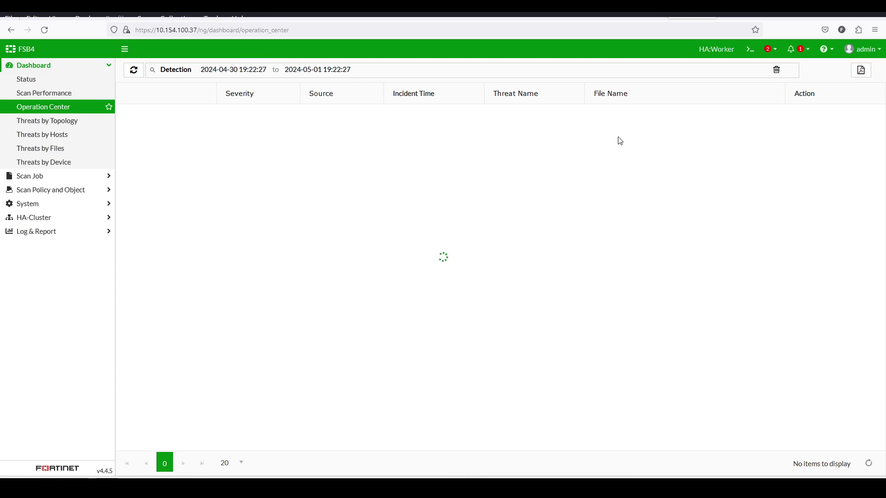
# Step: View FSB3's Operation Center with its single High Risk windows.exe, comparing against FSB4's ai_sample1
pyautogui.click(639, 21)
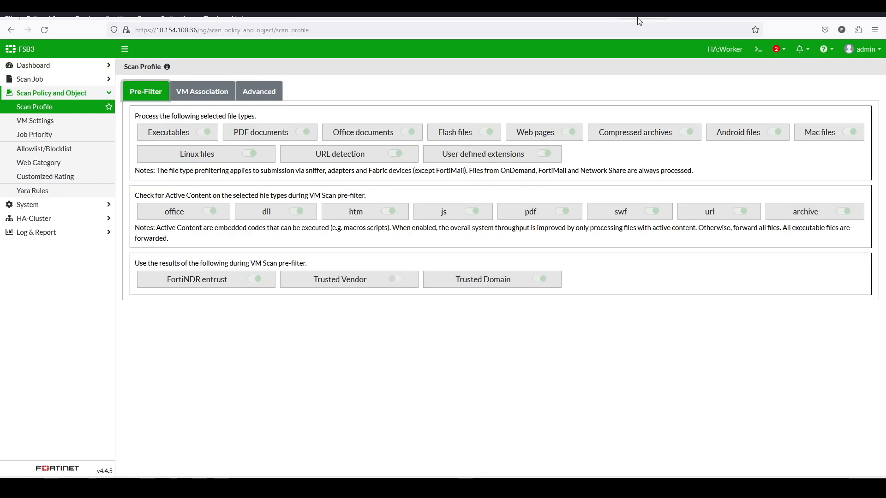
pyautogui.click(38, 66)
pyautogui.click(37, 111)
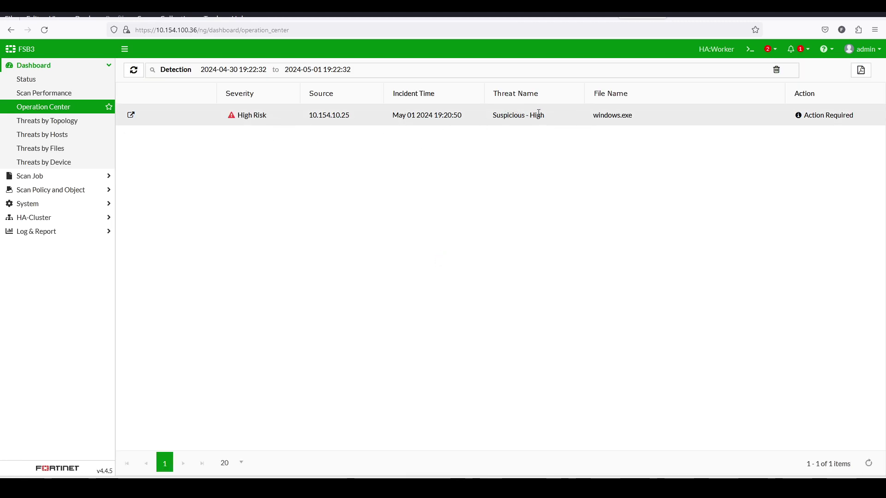
pyautogui.moveTo(595, 120); pyautogui.dragTo(640, 122)
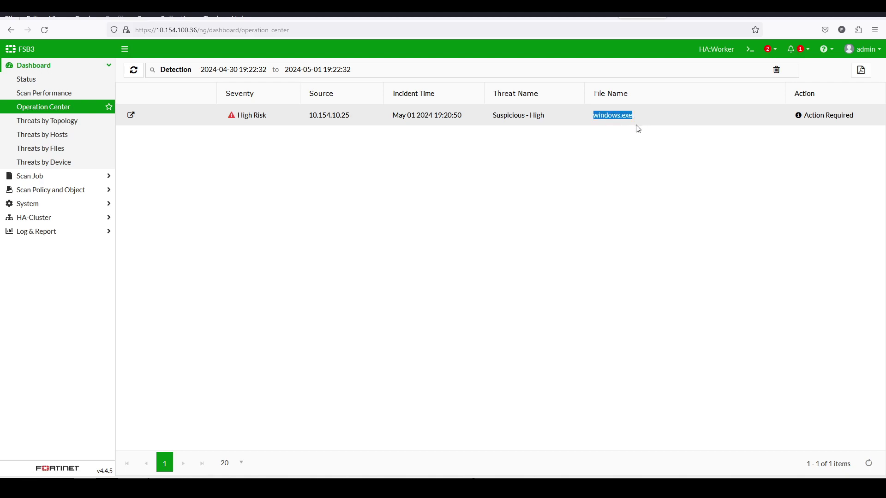
pyautogui.hotkey('ctrl', 'Tab')
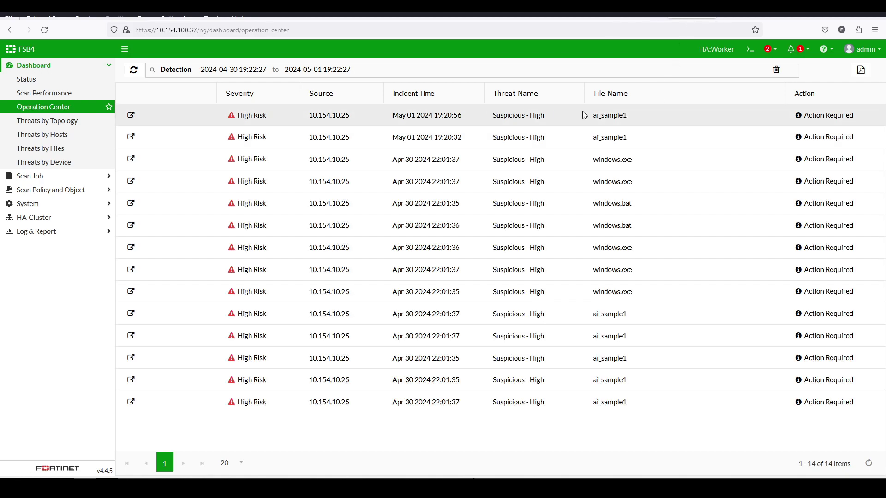
pyautogui.moveTo(592, 115); pyautogui.dragTo(663, 121)
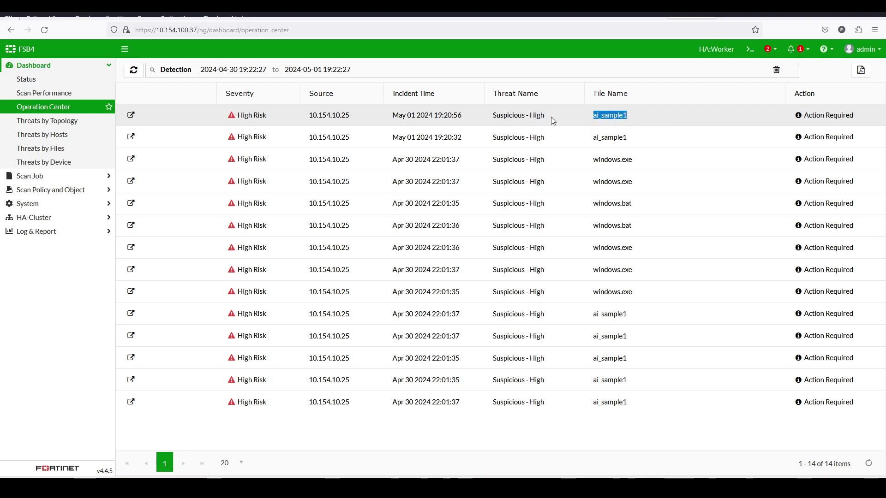
pyautogui.click(648, 17)
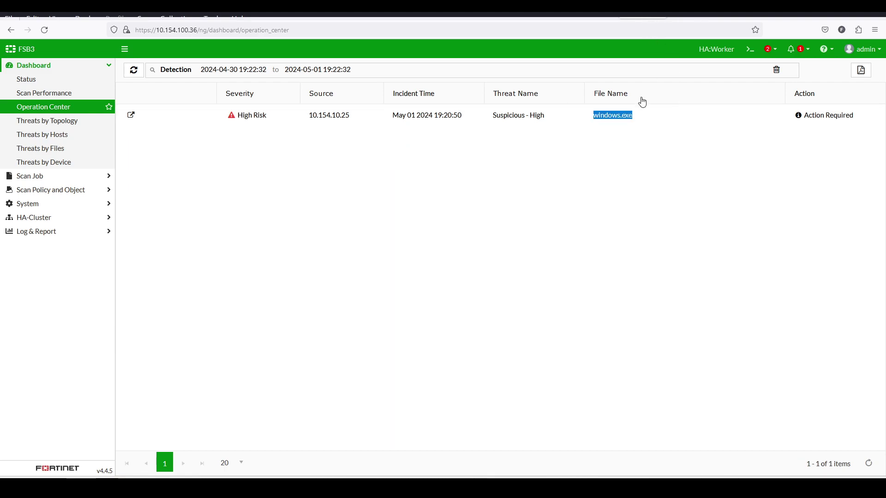
pyautogui.click(594, 117)
# Step: On FortiGate, open Log & Report > Log Settings and switch to the DSS VDOM
pyautogui.click(742, 17)
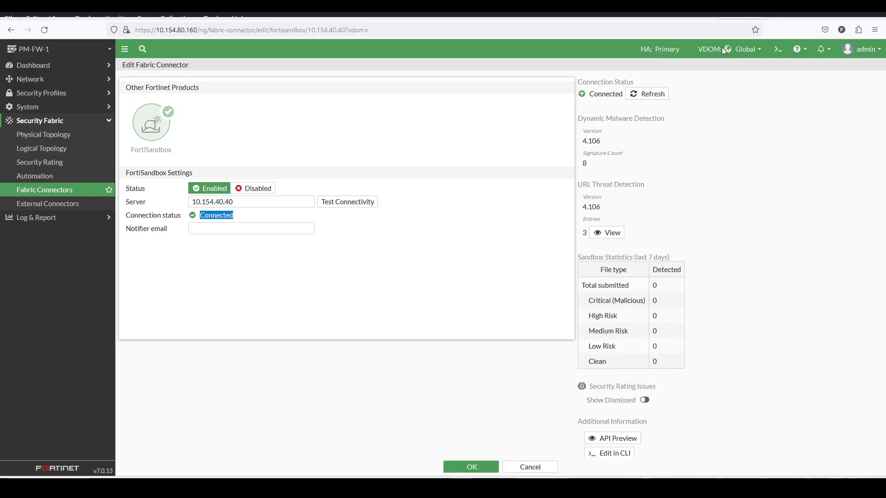
pyautogui.click(41, 220)
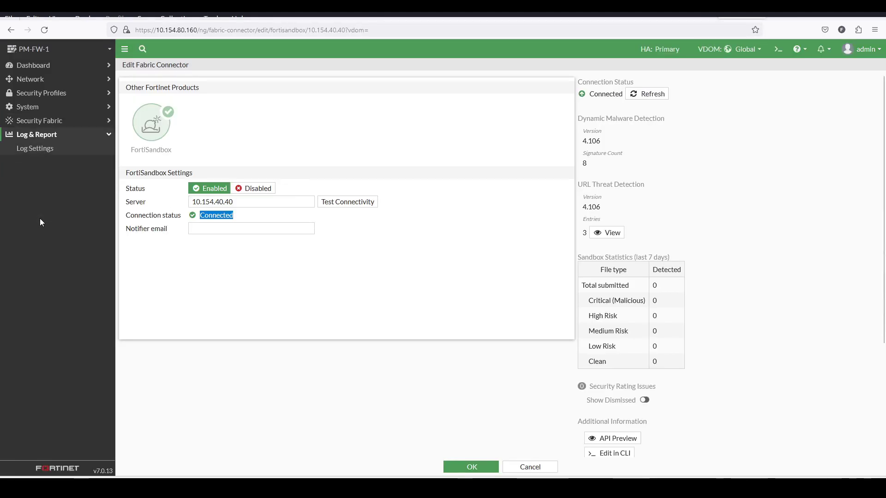
pyautogui.click(43, 150)
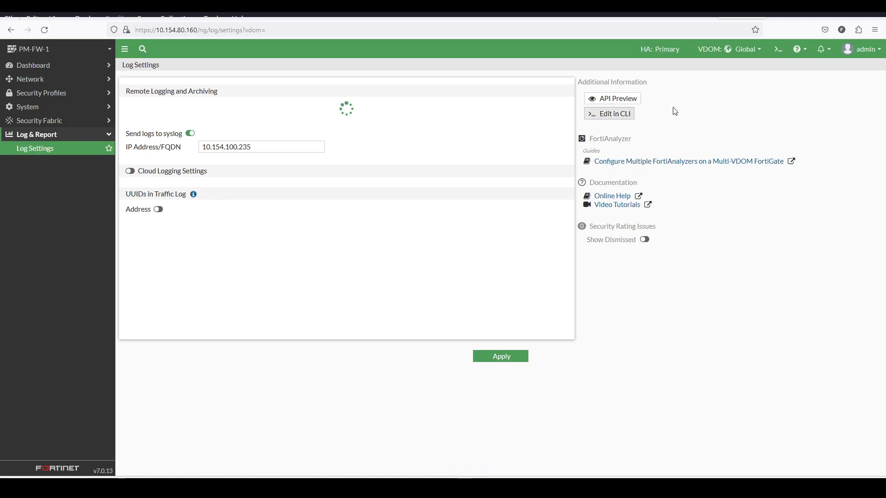
pyautogui.click(757, 51)
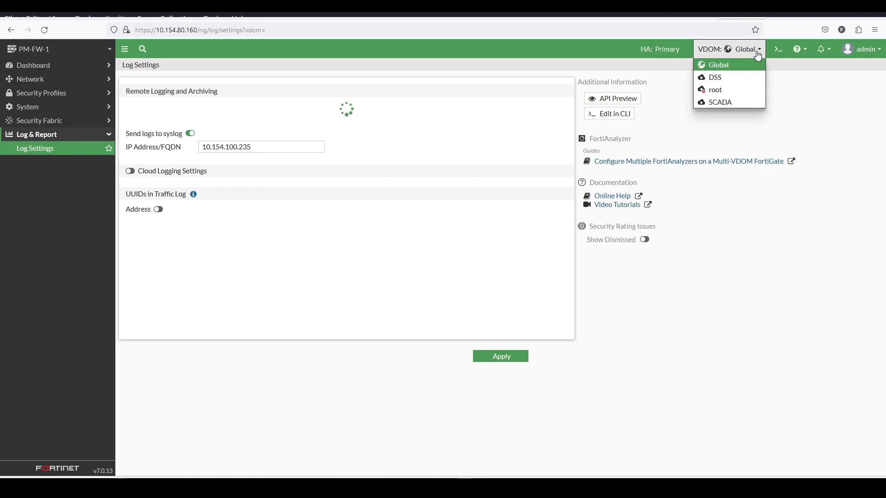
pyautogui.click(730, 78)
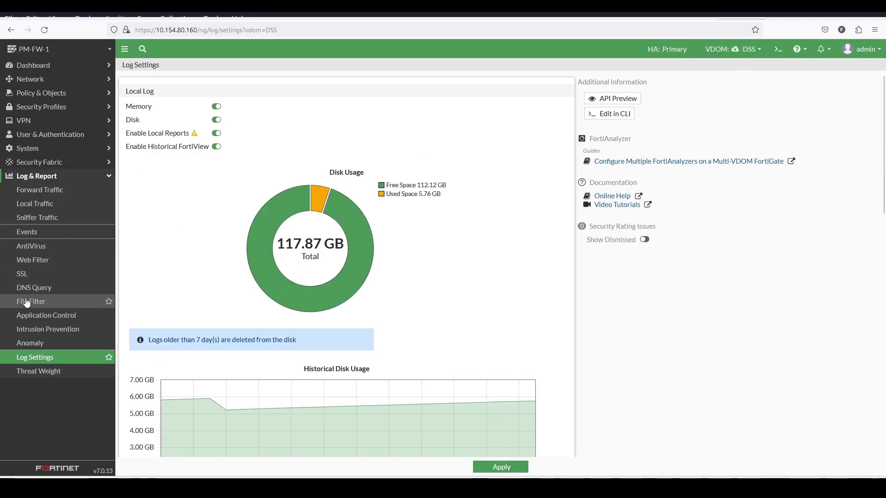
# Step: Open the AntiVirus log and select the windows.exe entry from 10.154.10.25 sent for analytics
pyautogui.click(42, 250)
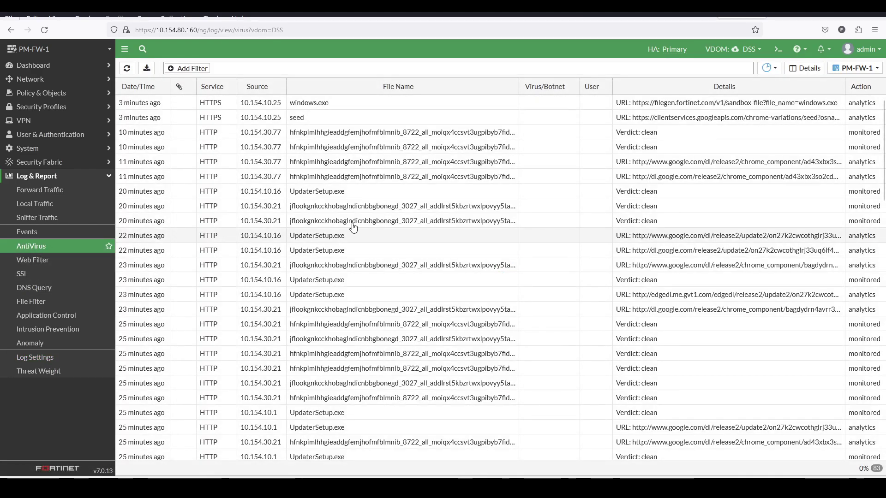
pyautogui.click(342, 107)
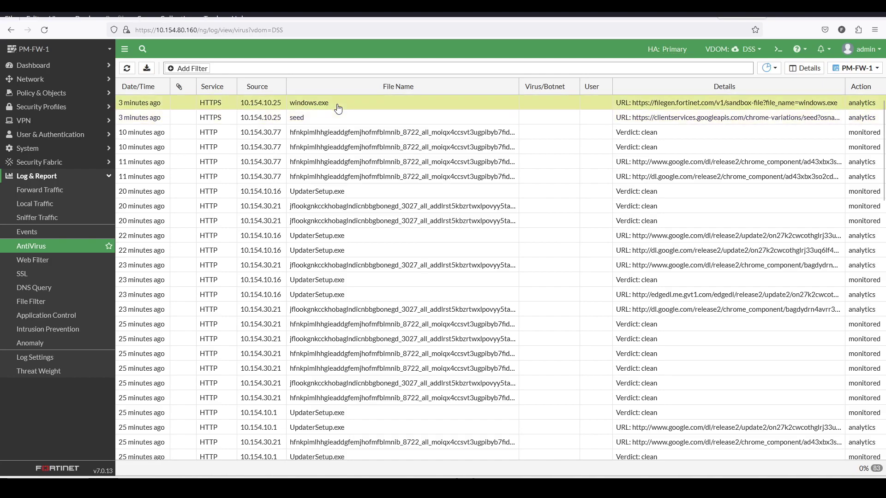
pyautogui.click(681, 136)
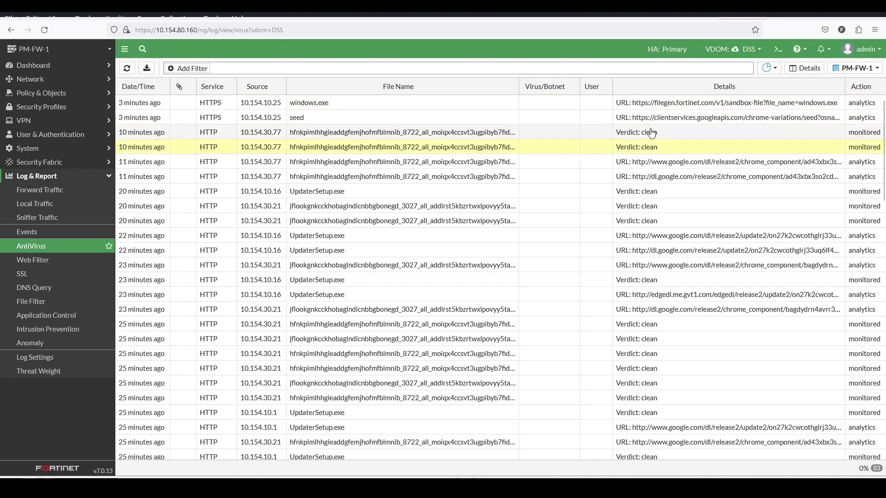
pyautogui.click(590, 109)
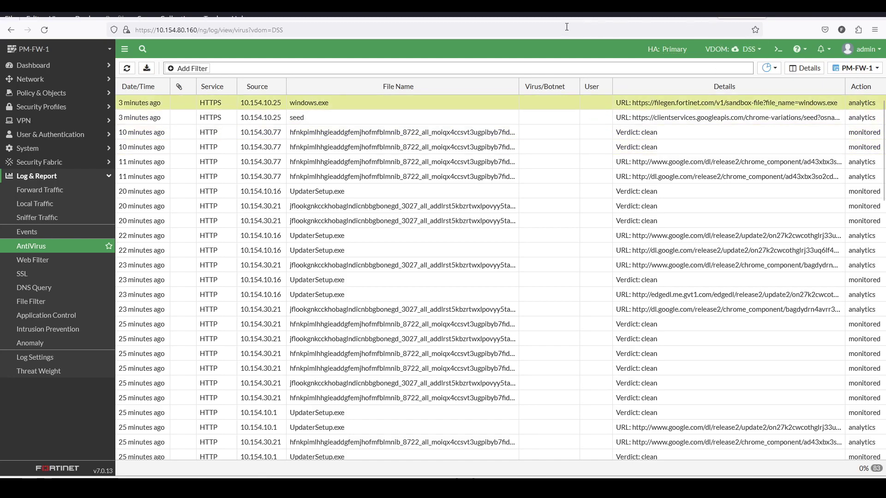
# Step: Return to FSB1's Scan Performance dashboard with its hourly scan and VM wait-time charts
pyautogui.click(543, 19)
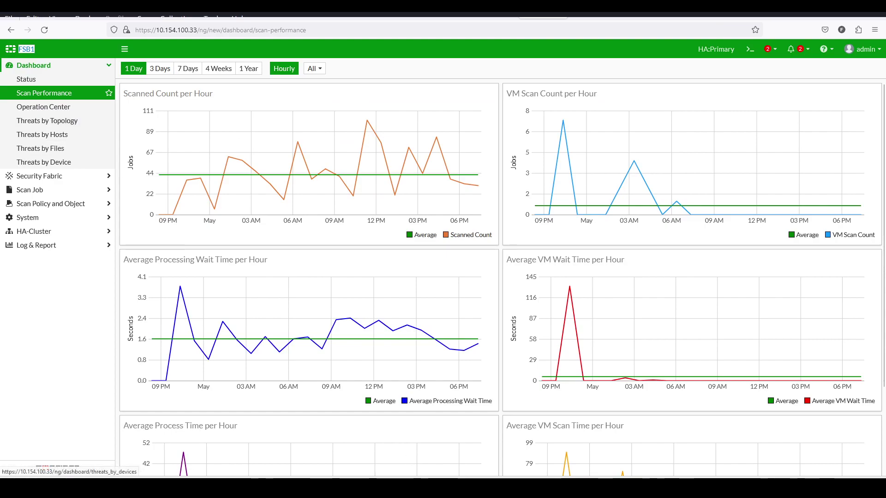